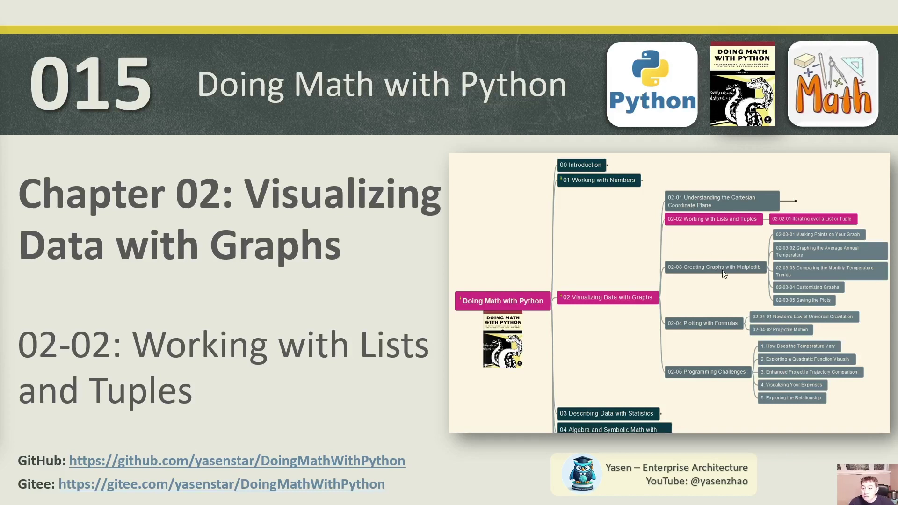
# Step: Leave the Chapter 02 'Working with Lists and Tuples' slide show for the desktop
pyautogui.hotkey('alt', 'Tab')
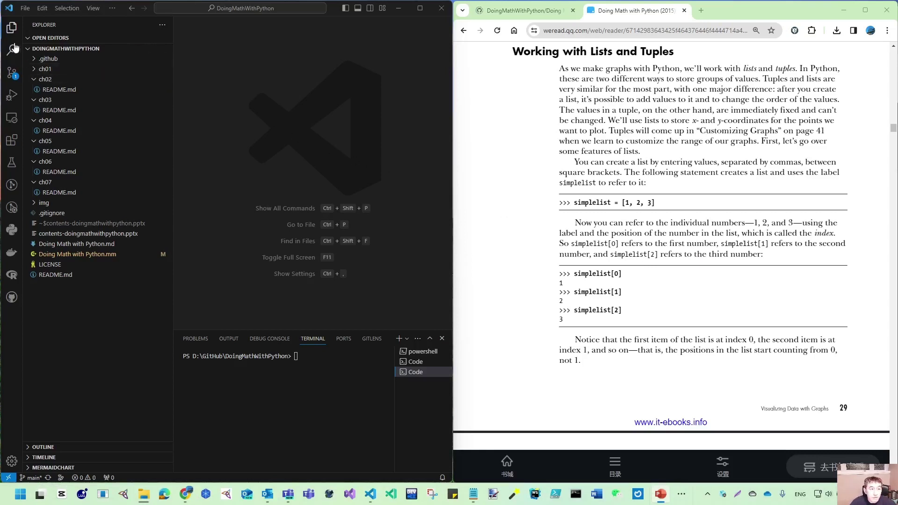
# Step: Hide the sidebar, start python in a full-height terminal, and bring up Freeplane
pyautogui.hotkey('ctrl', 'b')
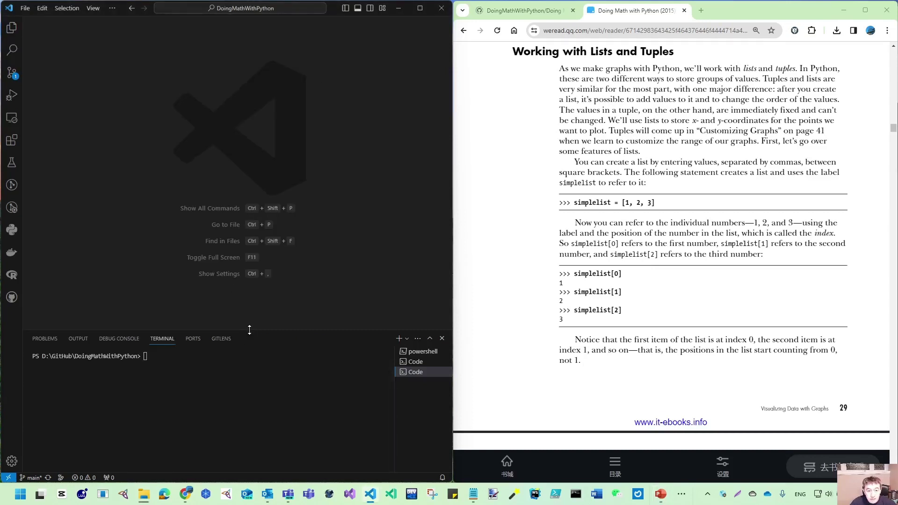
pyautogui.moveTo(249, 331)
pyautogui.mouseDown()
pyautogui.moveTo(252, 223)
pyautogui.moveTo(211, 17)
pyautogui.mouseUp()
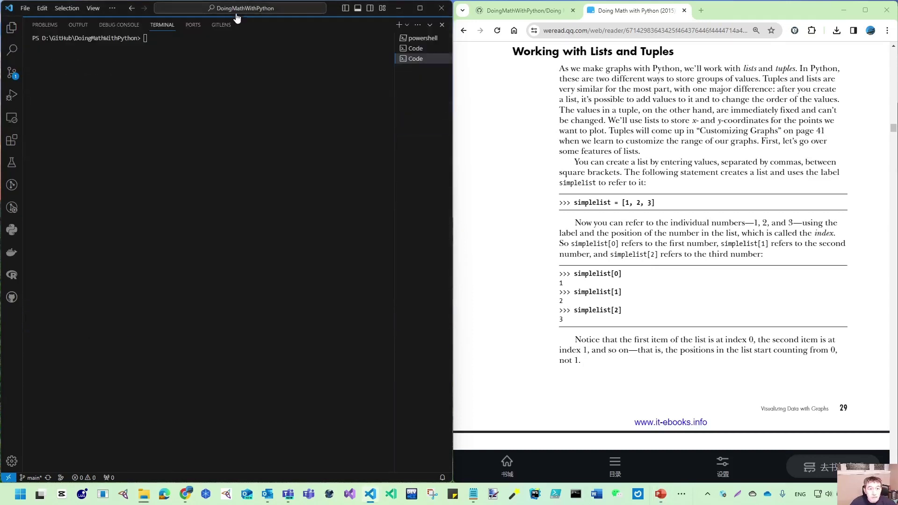
pyautogui.write('python')
pyautogui.press('Return')
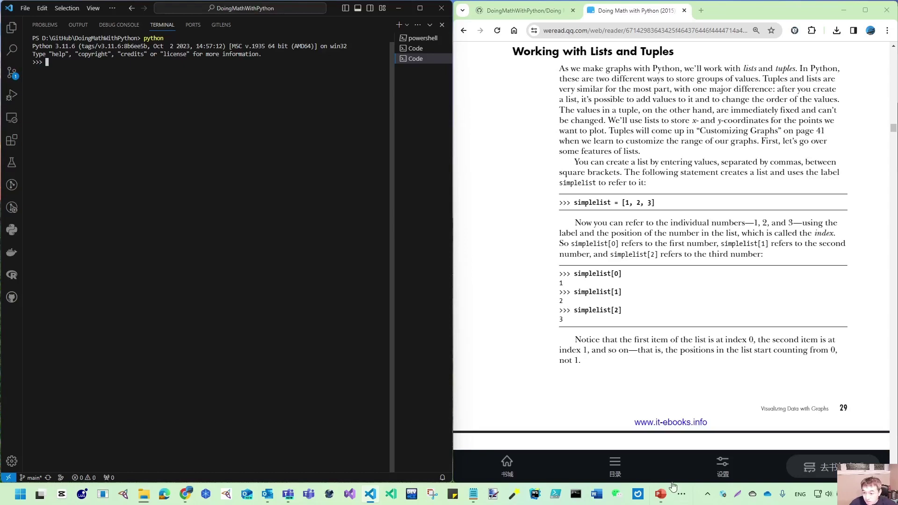
pyautogui.click(681, 494)
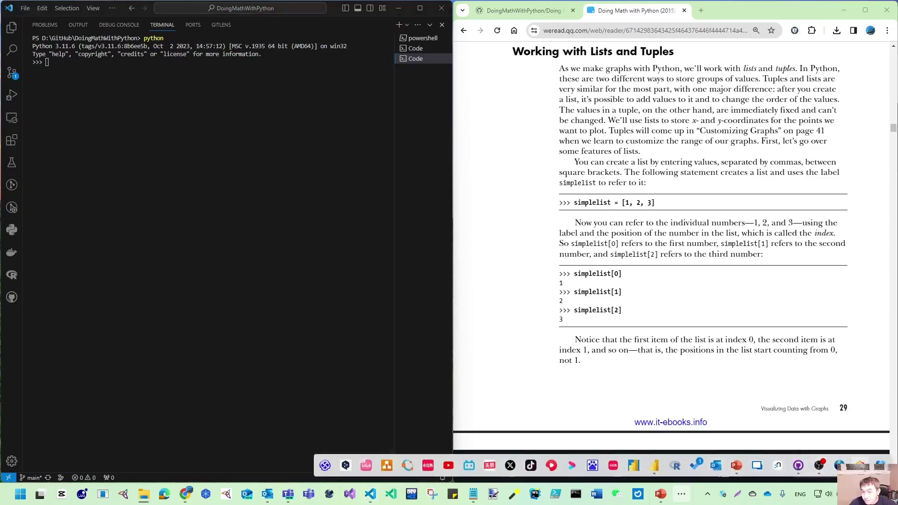
pyautogui.click(818, 466)
pyautogui.scroll(2, 695, 291)
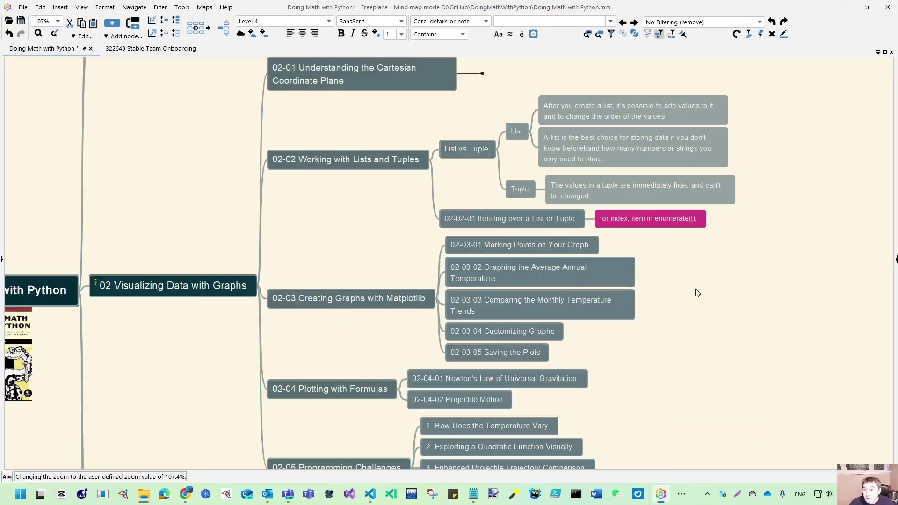
# Step: Pan the Freeplane map to the 02-02 List vs Tuple branch and its notes
pyautogui.moveTo(772, 234); pyautogui.dragTo(651, 287)
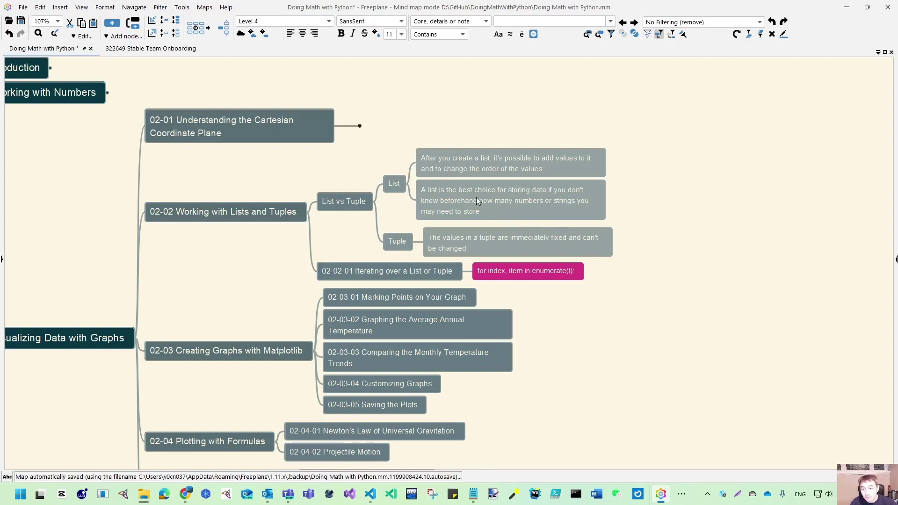
# Step: Select the note on when lists are best, then minimize Freeplane
pyautogui.click(508, 207)
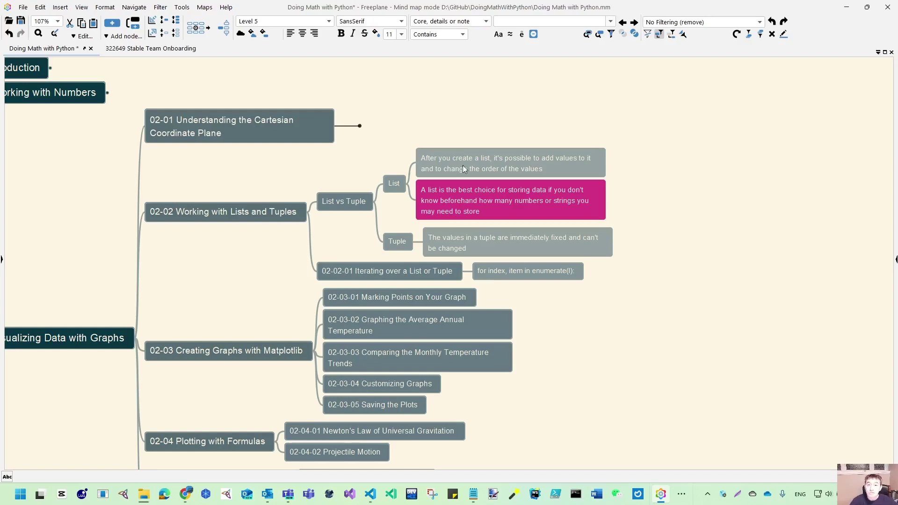
pyautogui.click(847, 7)
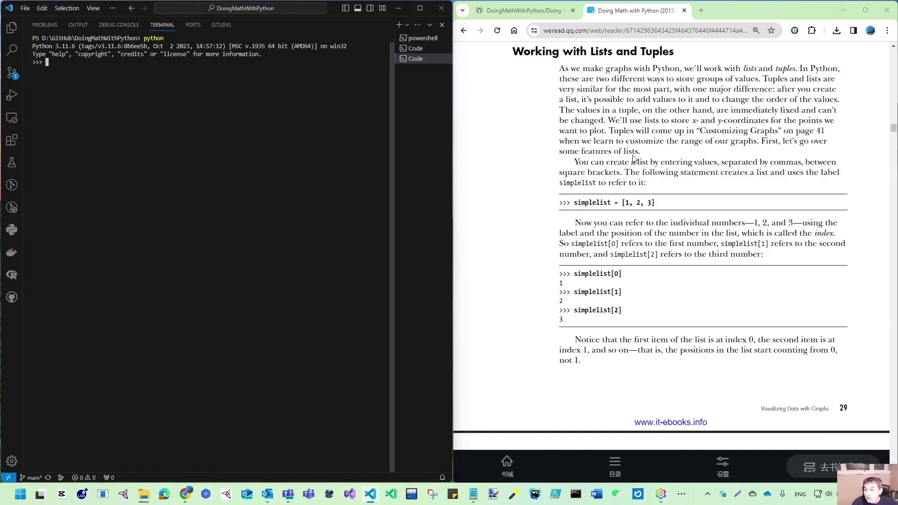
pyautogui.write('simple')
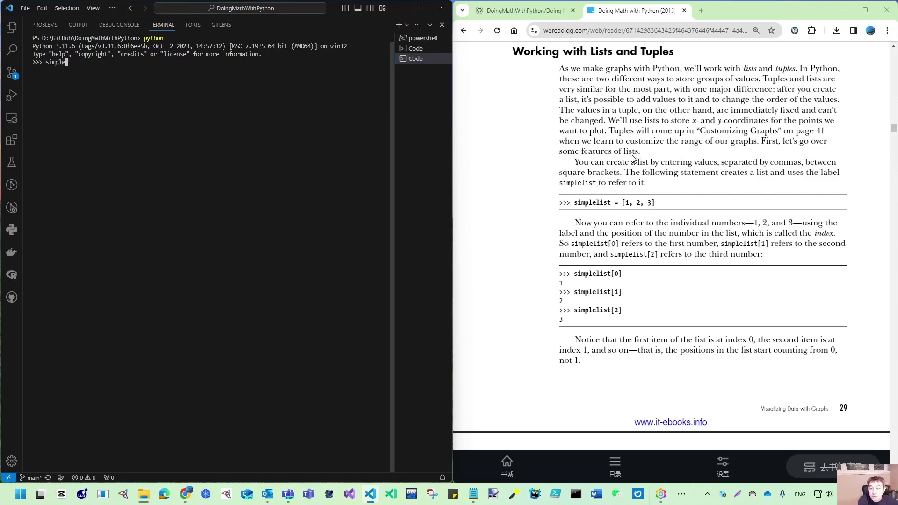
pyautogui.write('list = ')
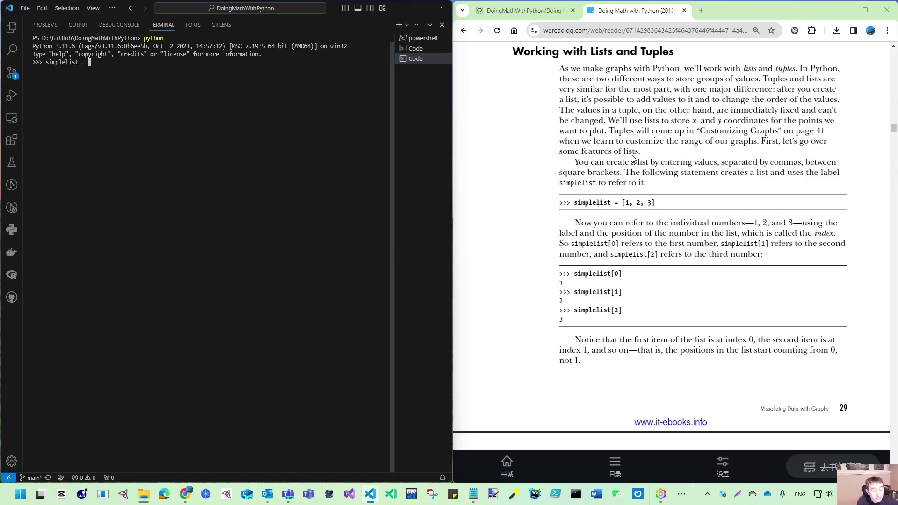
pyautogui.write('[')
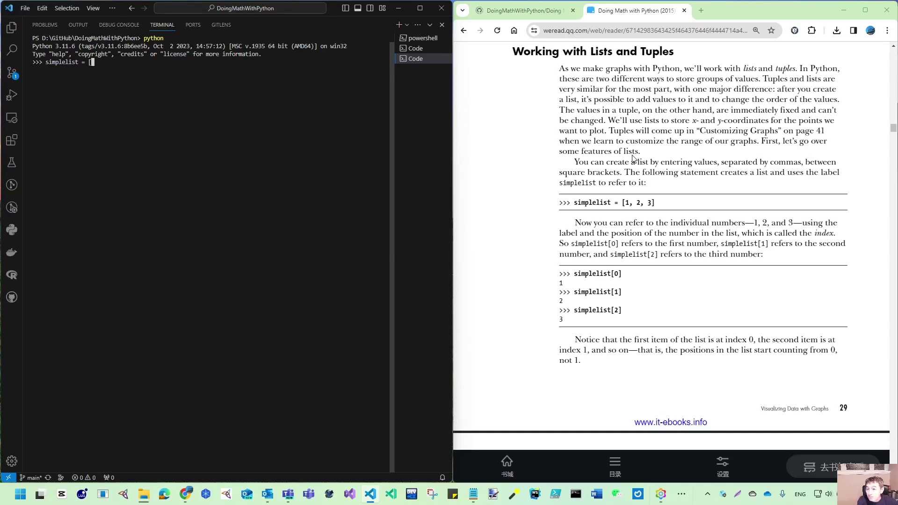
pyautogui.write('1, 2, 3]')
# Step: Create simplelist = [1, 2, 3] and show simplelist[0] and simplelist[2], returning 1 and 3
pyautogui.press('Return')
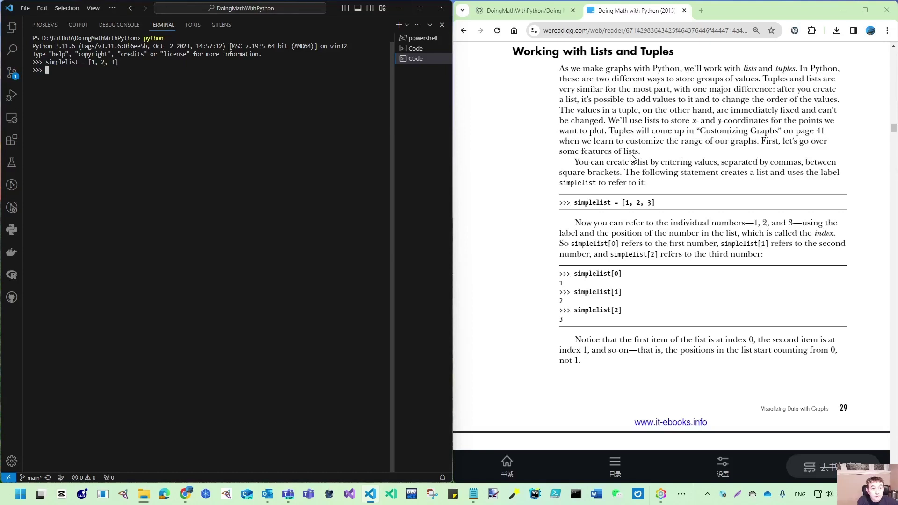
pyautogui.write('simplelist')
pyautogui.write('[')
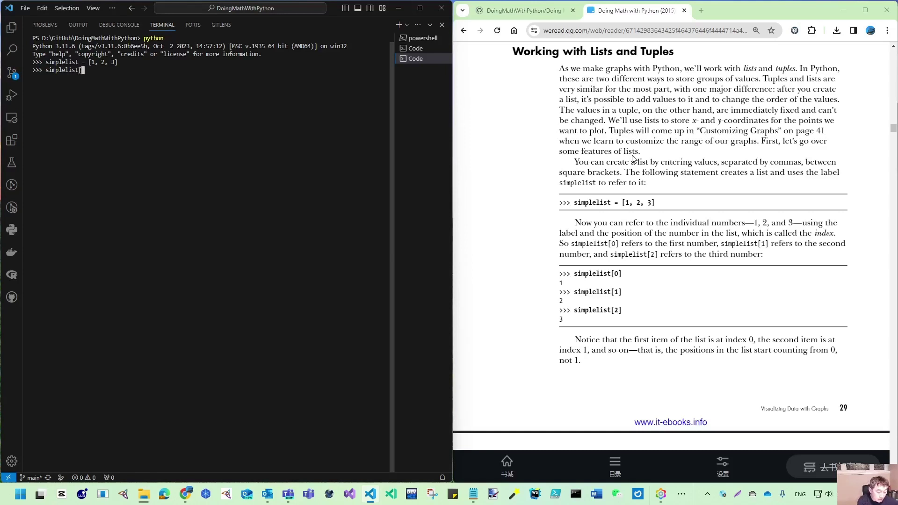
pyautogui.write('0]')
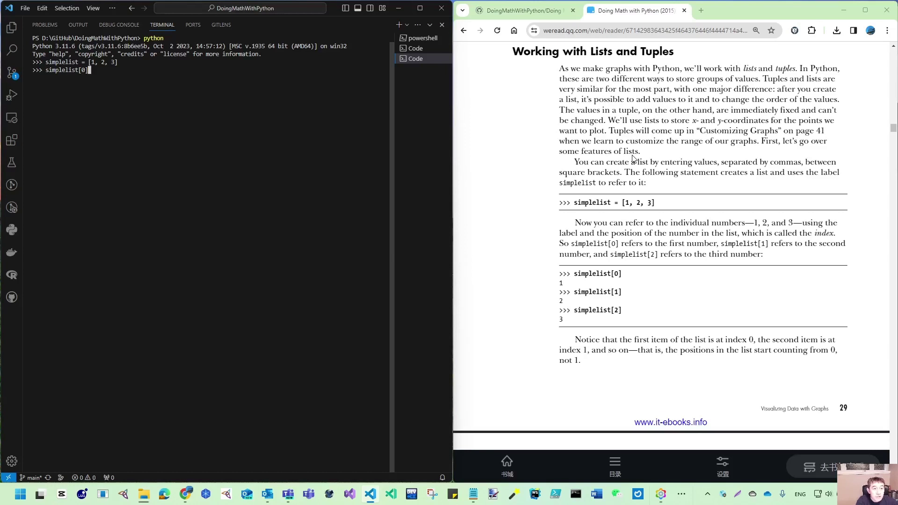
pyautogui.press('Return')
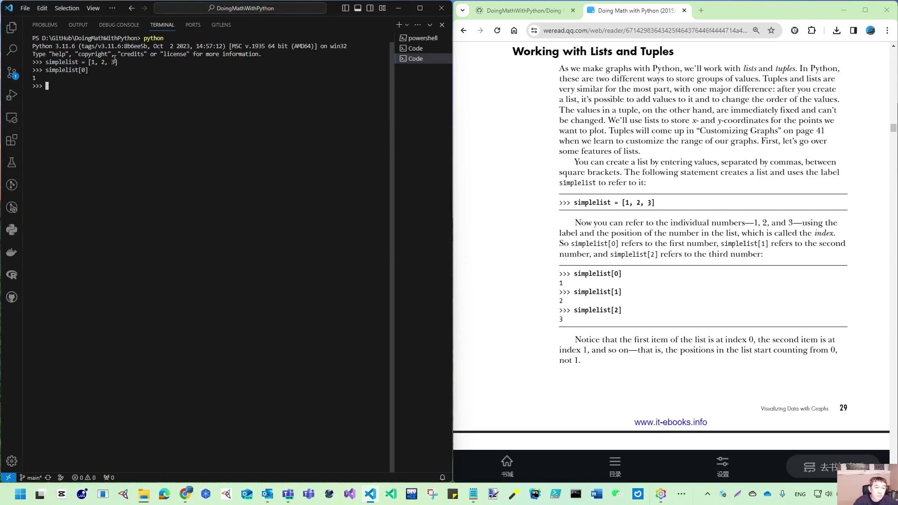
pyautogui.press('Up')
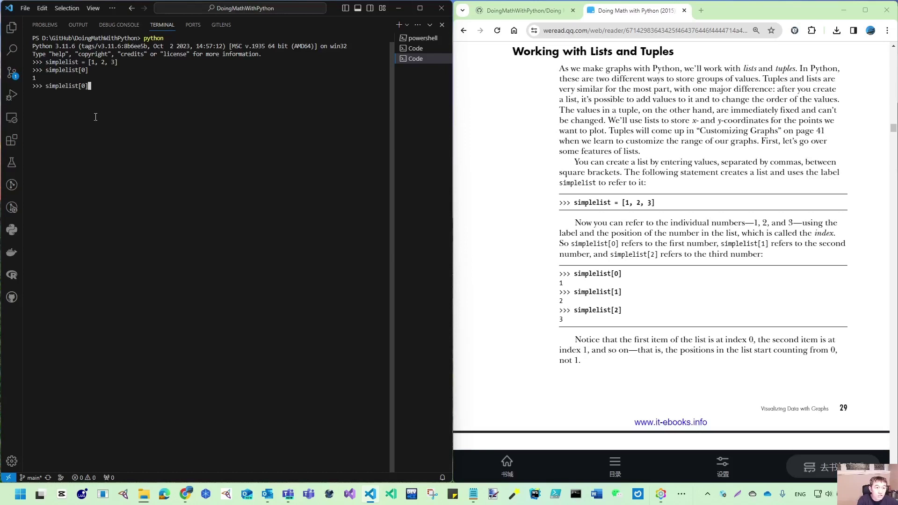
pyautogui.press('Left')
pyautogui.press('BackSpace')
pyautogui.write('2')
pyautogui.press('Return')
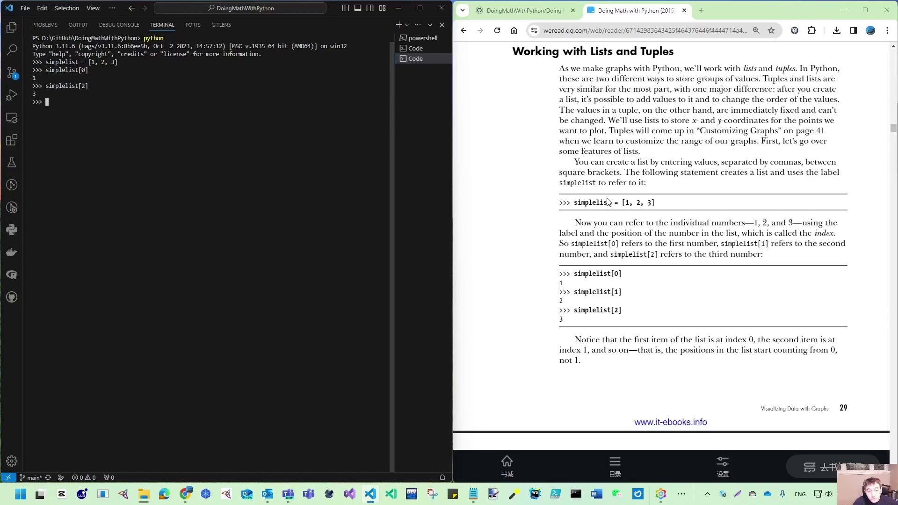
pyautogui.scroll(-2, 695, 300)
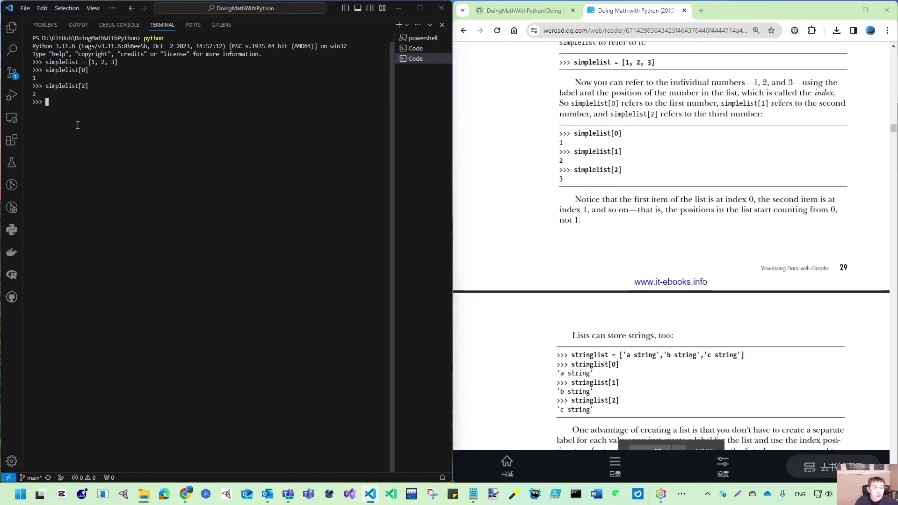
pyautogui.write("stringlist = ['a string', 'b string', ")
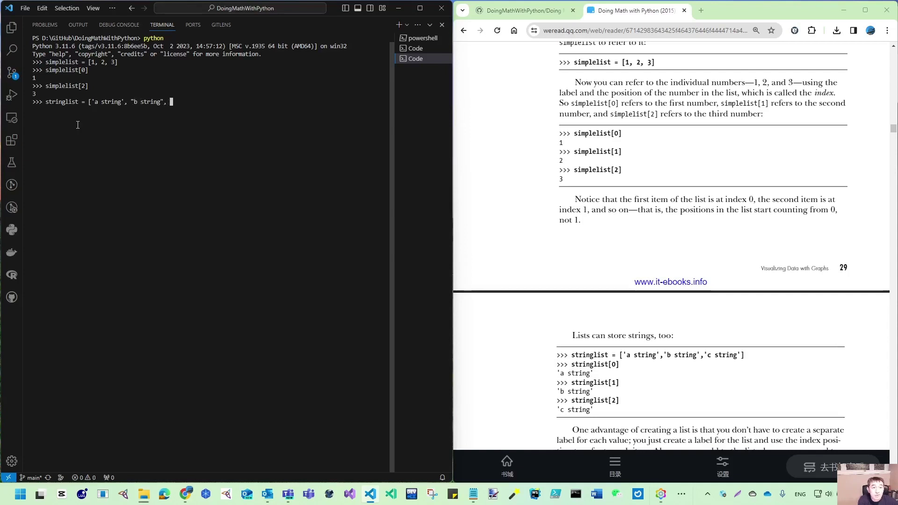
pyautogui.write("'c styrin")
# Step: Create stringlist and display its third item with stringlist[2]
pyautogui.press('BackSpace')
pyautogui.press('BackSpace')
pyautogui.press('BackSpace')
pyautogui.write('tring')
pyautogui.write("dd']")
pyautogui.press('Return')
pyautogui.write('stringlist[2')
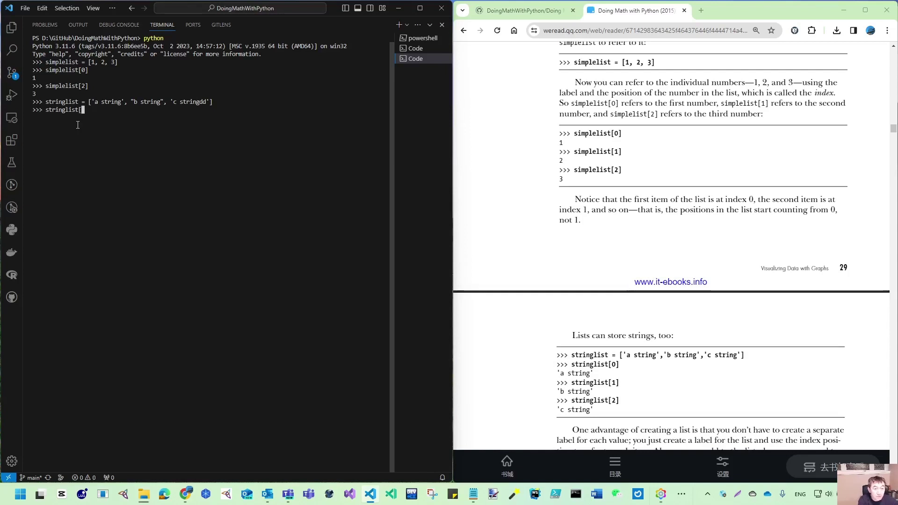
pyautogui.write(']')
pyautogui.press('Return')
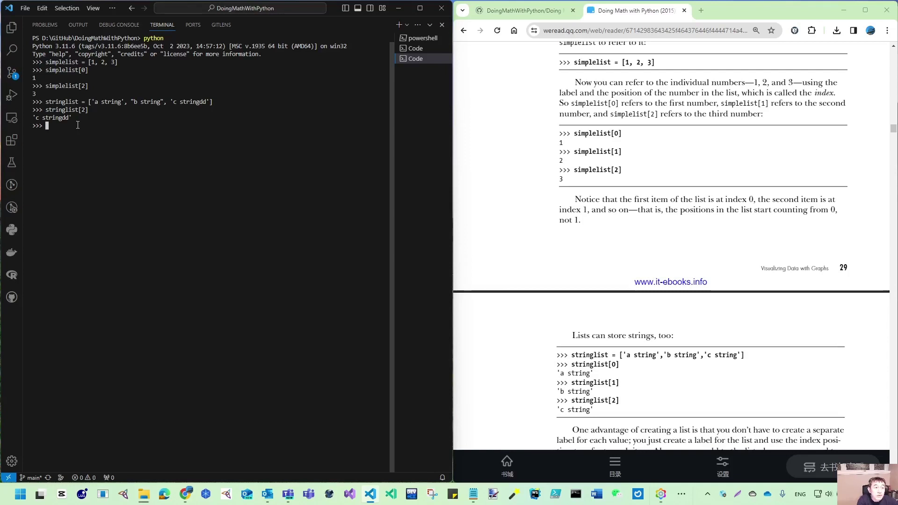
# Step: Reassign the third item to 'c string', check it, and print the full stringlist
pyautogui.press('Up')
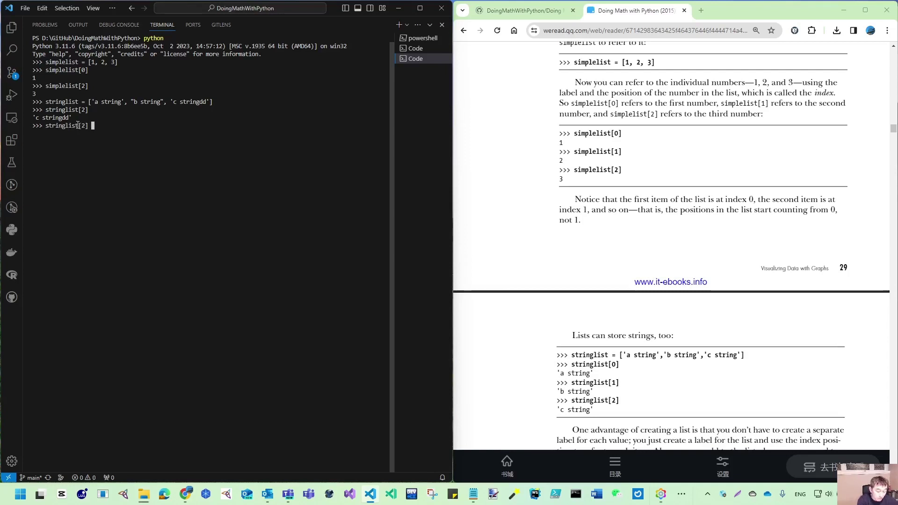
pyautogui.write('= "c string"')
pyautogui.press('Return')
pyautogui.press('Up')
pyautogui.press('Up')
pyautogui.press('Return')
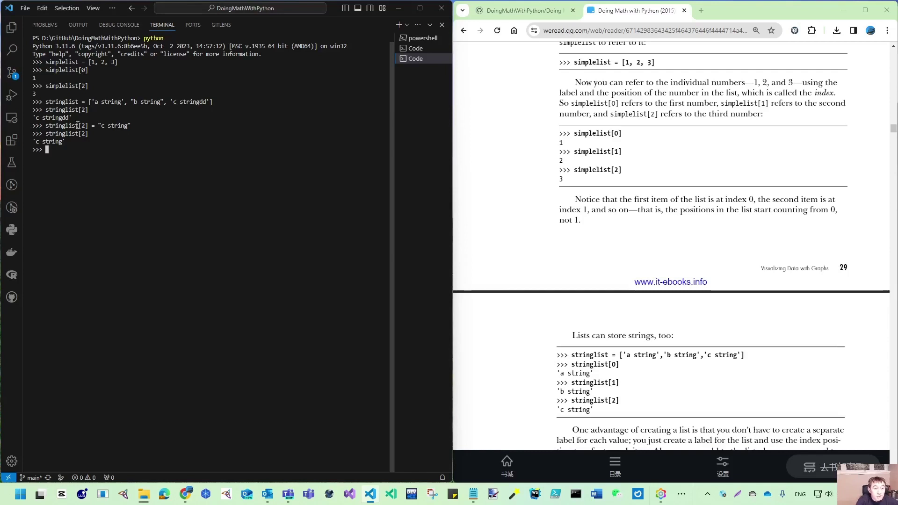
pyautogui.press('Up')
pyautogui.press('BackSpace')
pyautogui.press('BackSpace')
pyautogui.press('BackSpace')
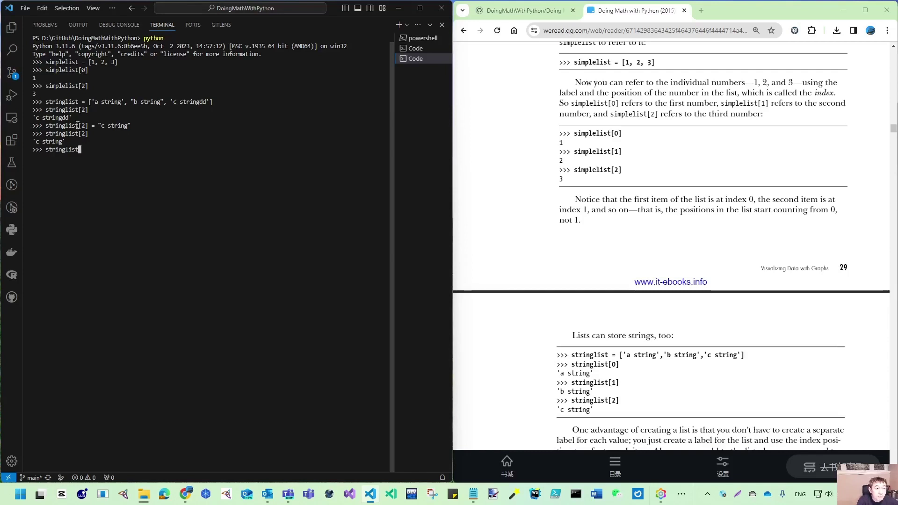
pyautogui.press('Return')
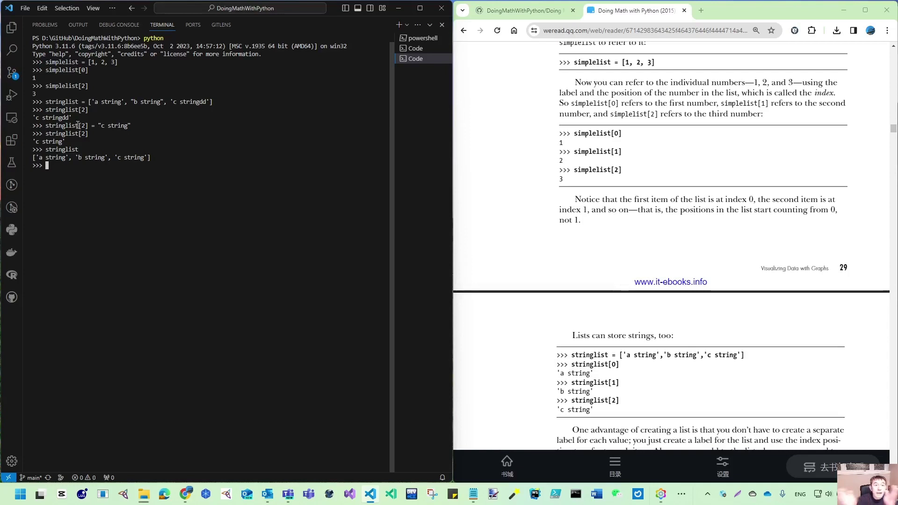
pyautogui.write('simplelist')
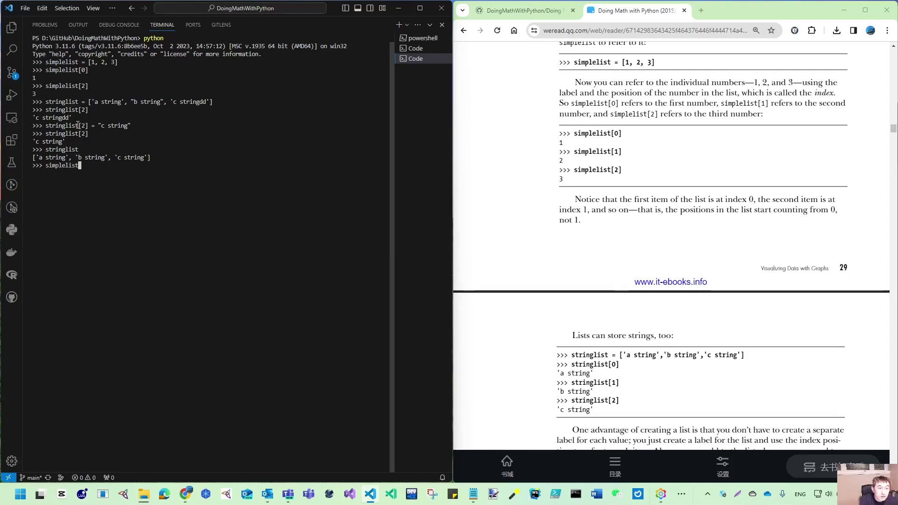
pyautogui.write('.append')
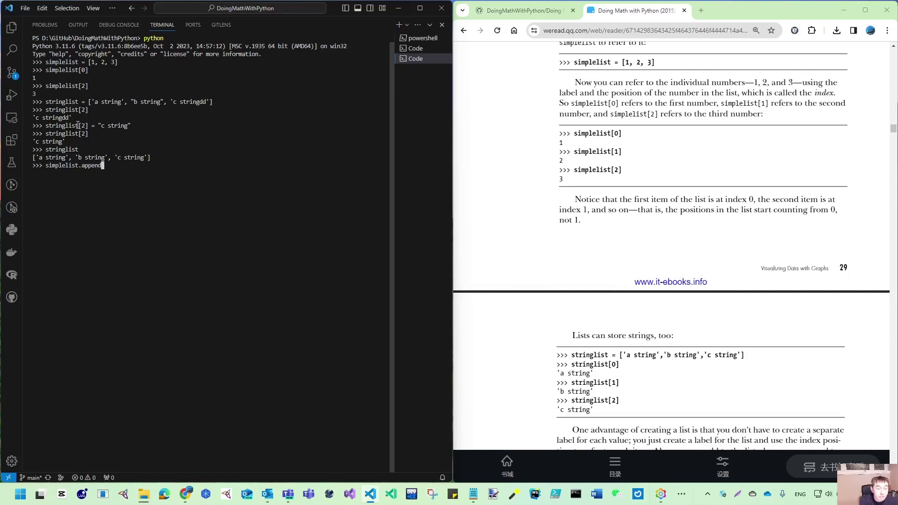
pyautogui.write('("d string")')
# Step: Append 'd string' to simplelist, then show the list, simplelist[3] and its length 4
pyautogui.press('Return')
pyautogui.write('simplelist')
pyautogui.press('Return')
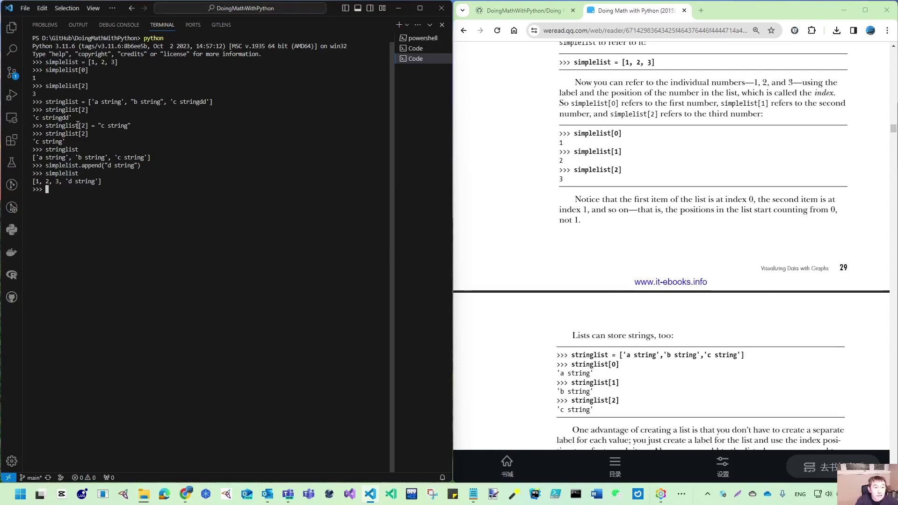
pyautogui.write('simplelist[3]')
pyautogui.press('Return')
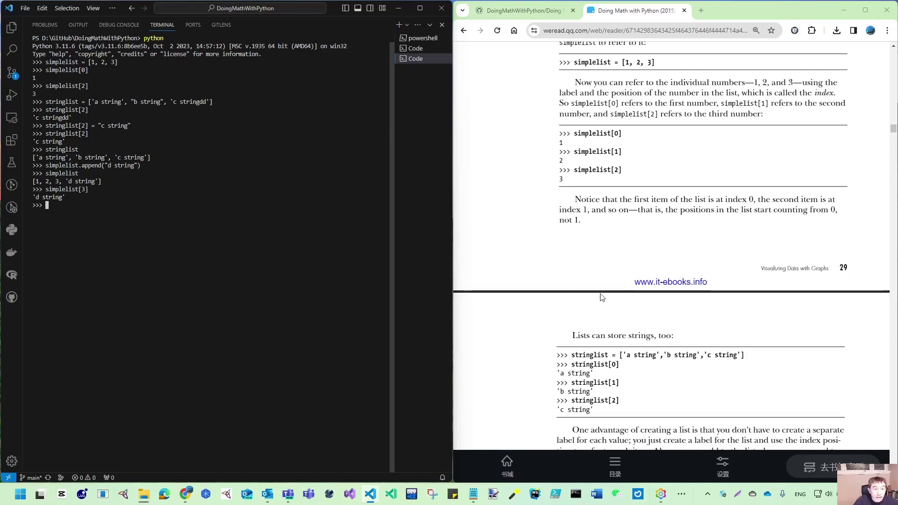
pyautogui.write('len(simplelist)')
pyautogui.press('Return')
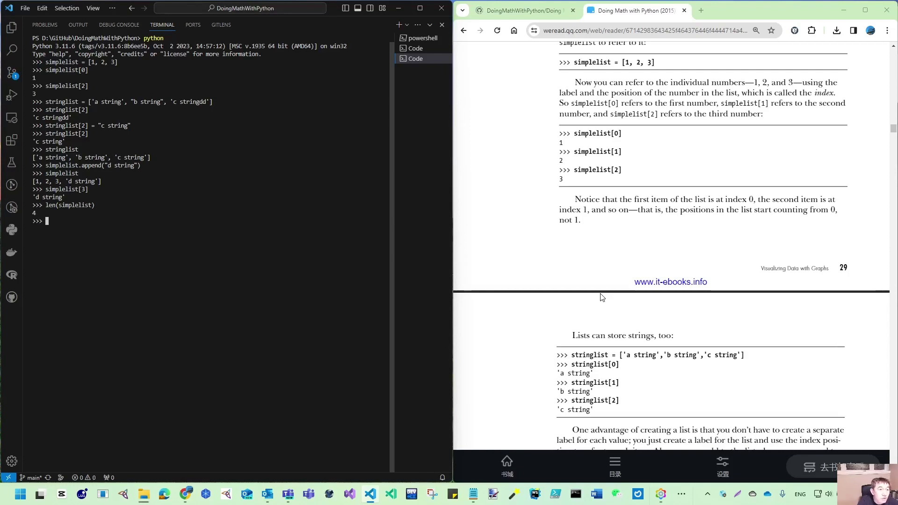
pyautogui.write('simplelist[2')
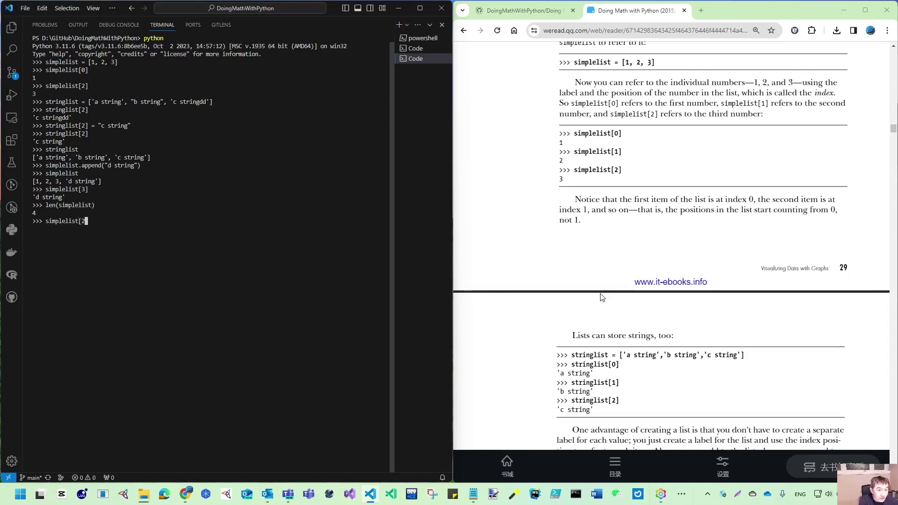
# Step: Take the slices simplelist[1:2] and simplelist[1:3], returning [2] and [2, 3]
pyautogui.press('BackSpace')
pyautogui.write('1:')
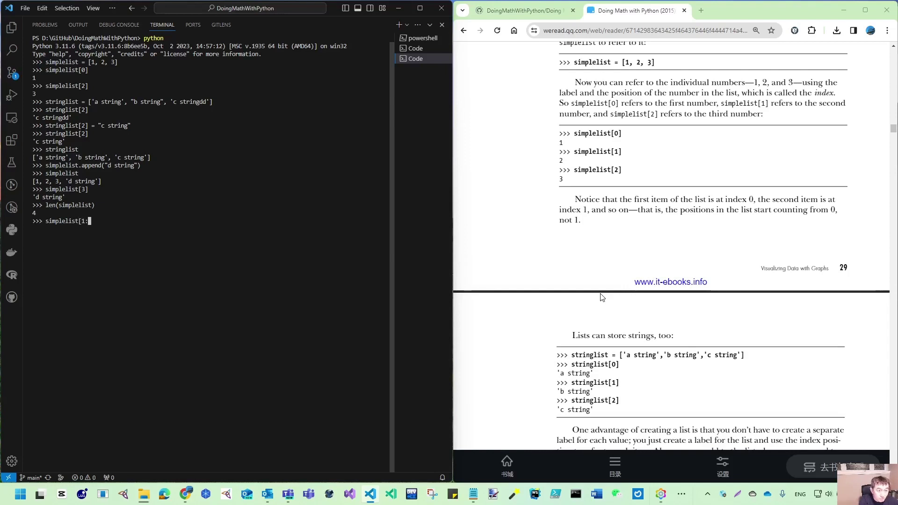
pyautogui.write('2]')
pyautogui.press('Return')
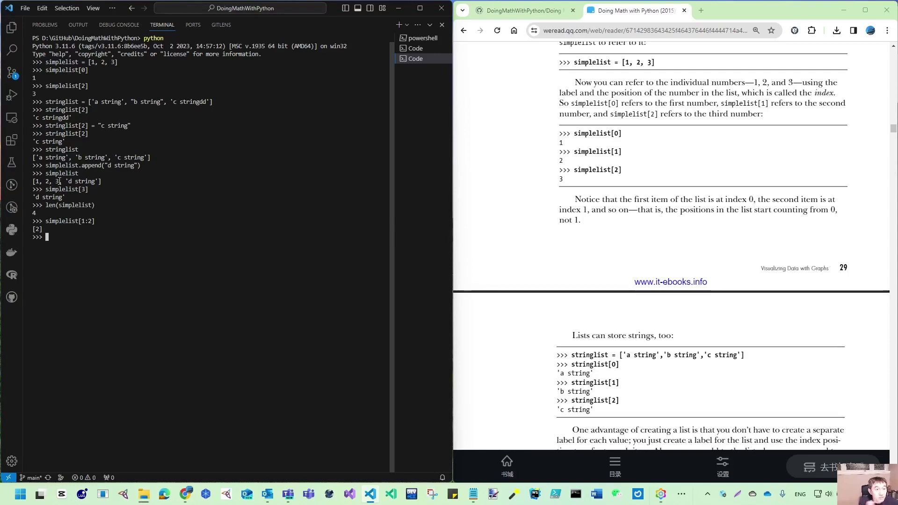
pyautogui.press('Up')
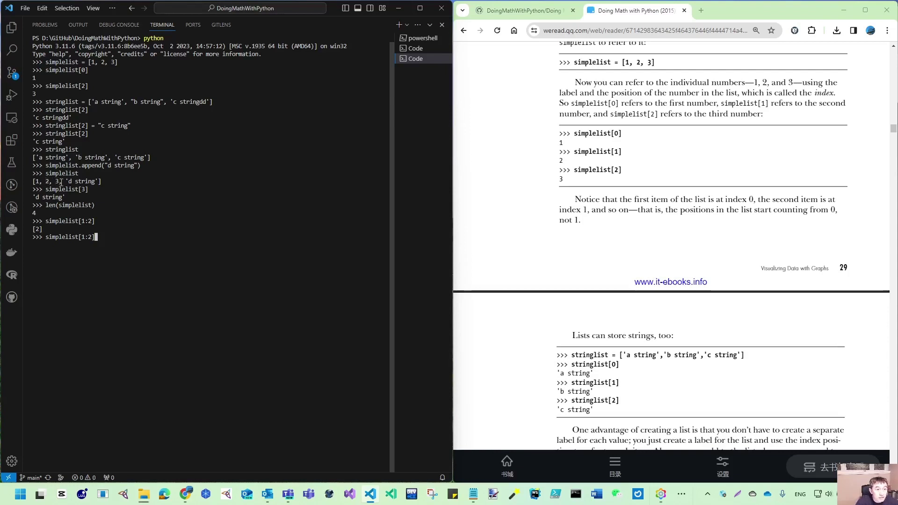
pyautogui.press('Left')
pyautogui.press('BackSpace')
pyautogui.write('3')
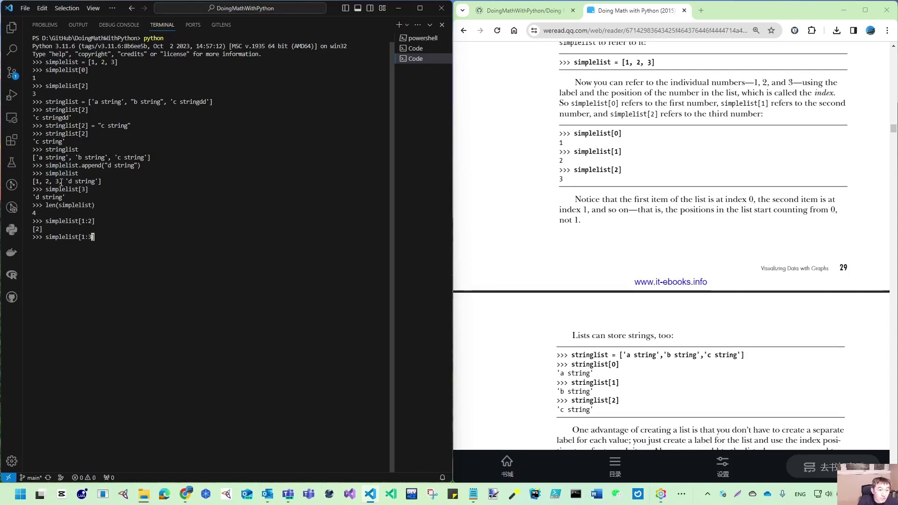
pyautogui.press('Return')
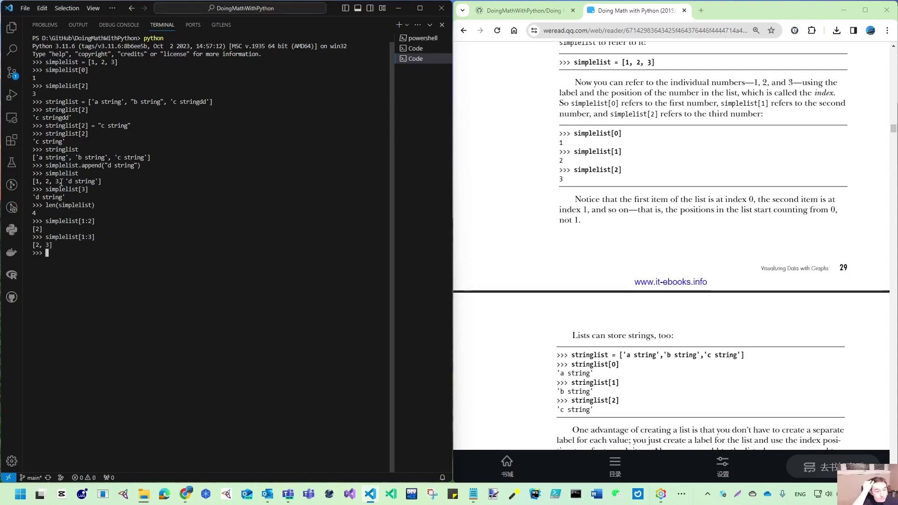
pyautogui.press('Up')
# Step: Look up simplelist[-2] and simplelist[-4], returning 3 and 1
pyautogui.press('BackSpace')
pyautogui.press('BackSpace')
pyautogui.press('BackSpace')
pyautogui.press('BackSpace')
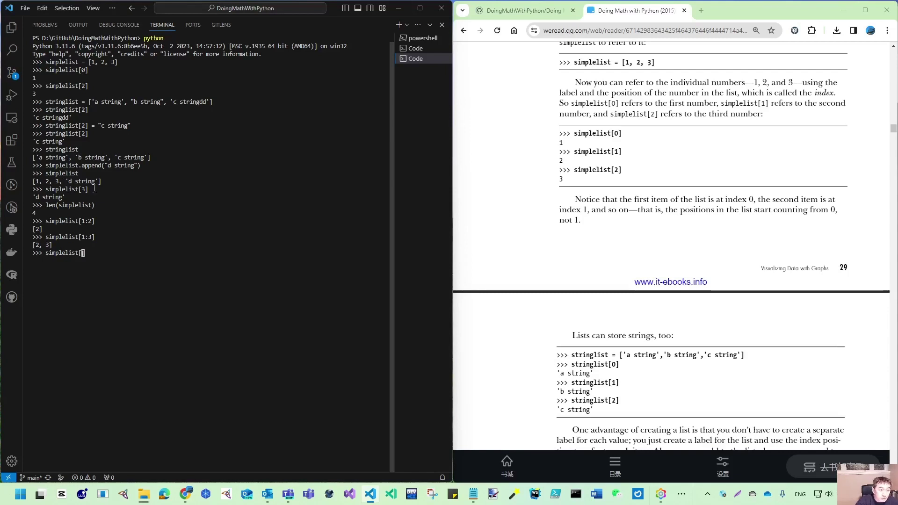
pyautogui.write('-2]')
pyautogui.press('Return')
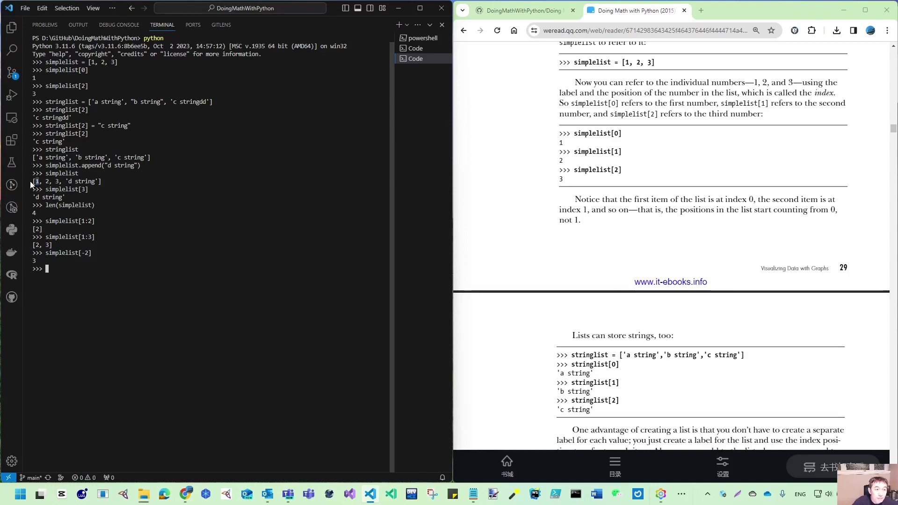
pyautogui.moveTo(99, 182); pyautogui.dragTo(67, 182)
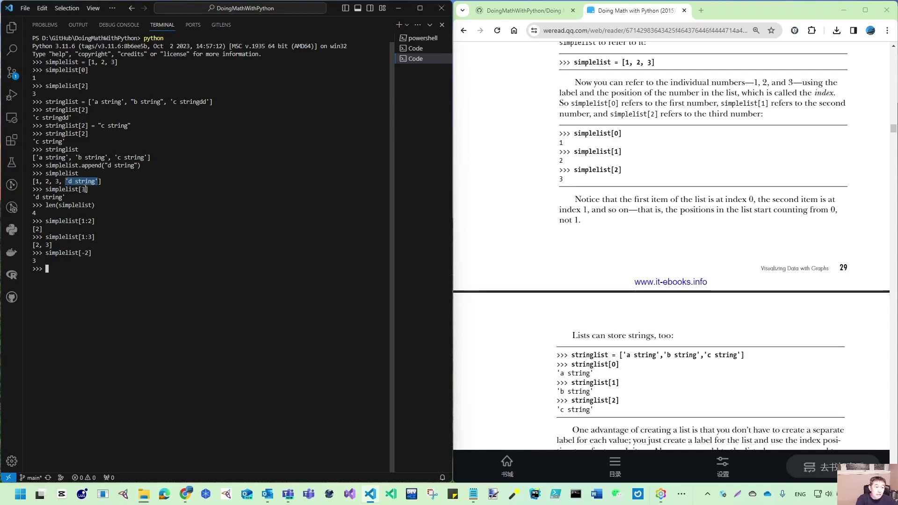
pyautogui.press('Up')
pyautogui.press('BackSpace')
pyautogui.press('BackSpace')
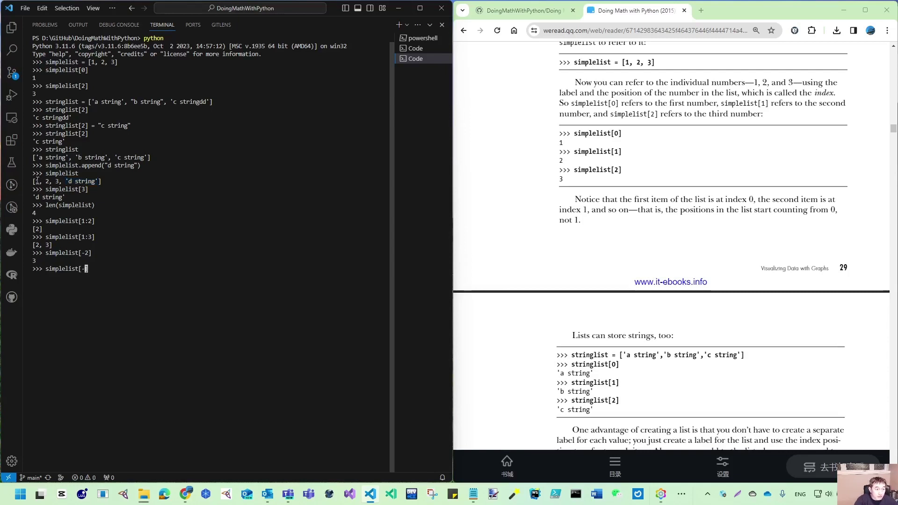
pyautogui.write('4]')
pyautogui.press('Return')
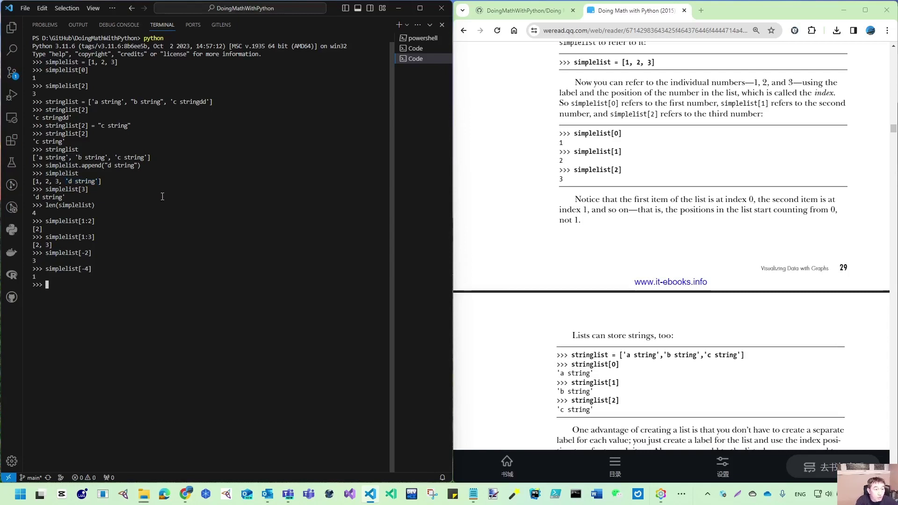
pyautogui.moveTo(65, 182); pyautogui.dragTo(101, 181)
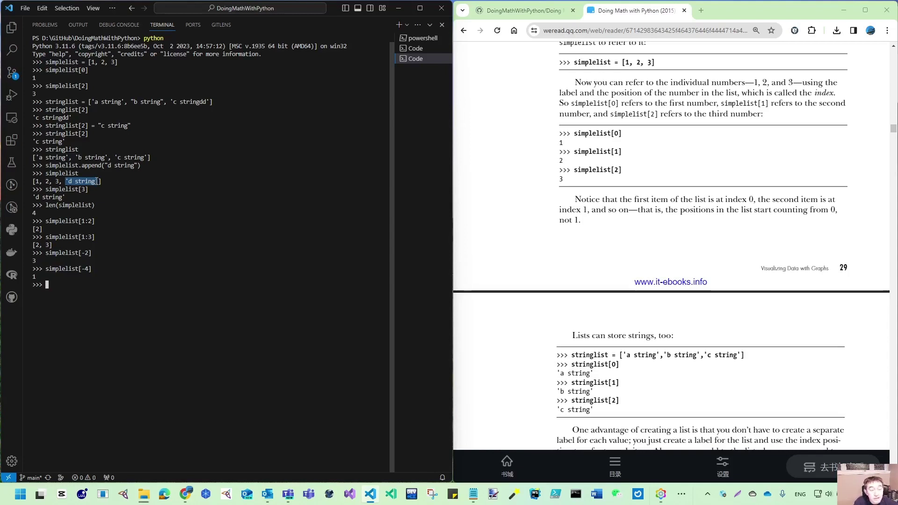
pyautogui.scroll(-3, 604, 356)
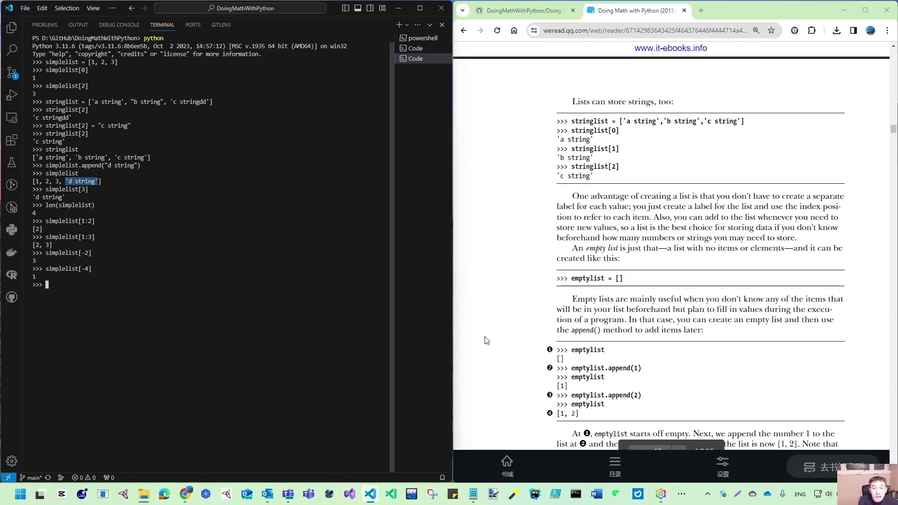
pyautogui.write('emptylist=[]')
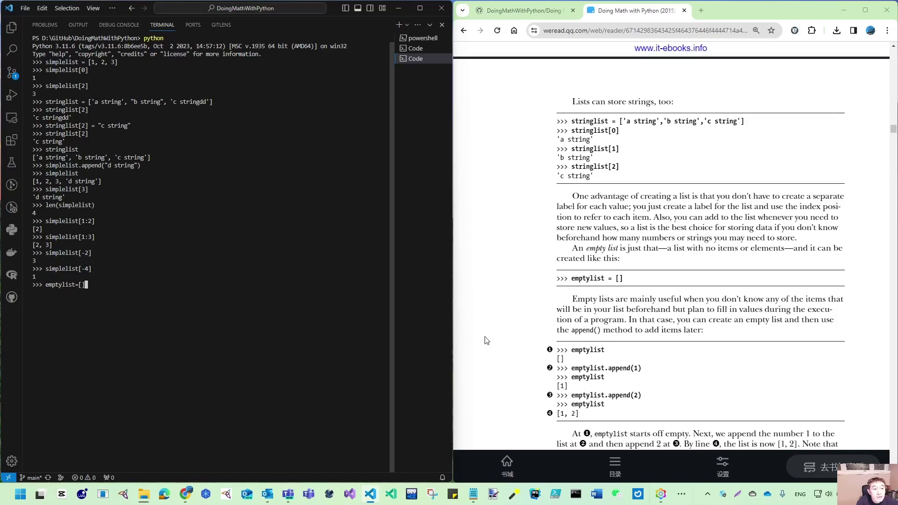
# Step: Create emptylist = [], display it, and append 1 to it
pyautogui.press('Return')
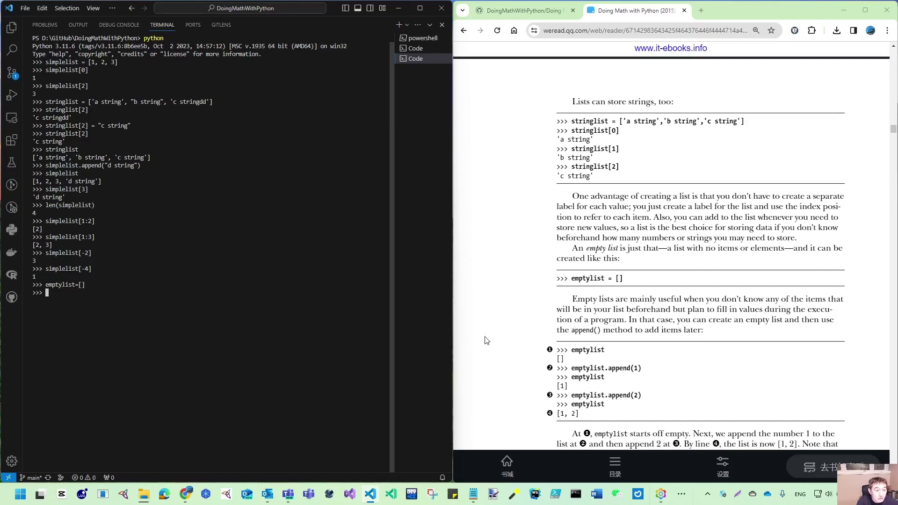
pyautogui.write('emptylist')
pyautogui.press('Return')
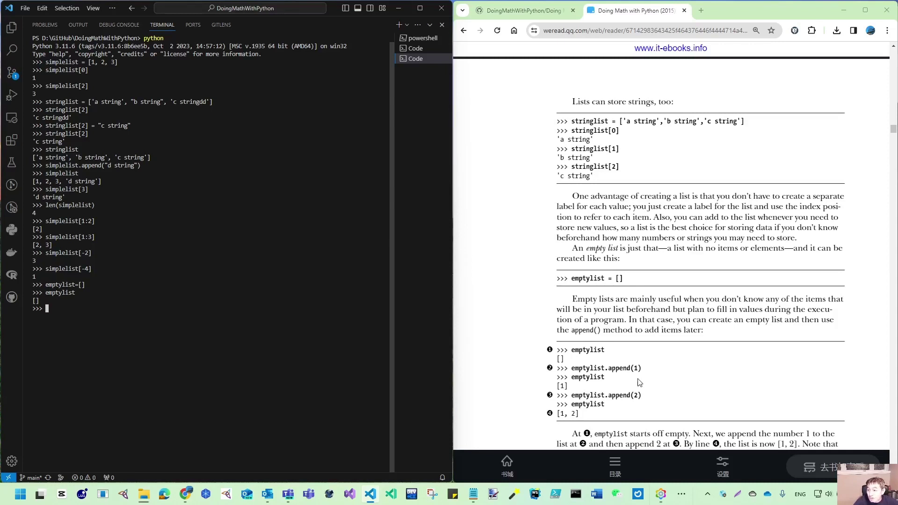
pyautogui.scroll(-2, 703, 348)
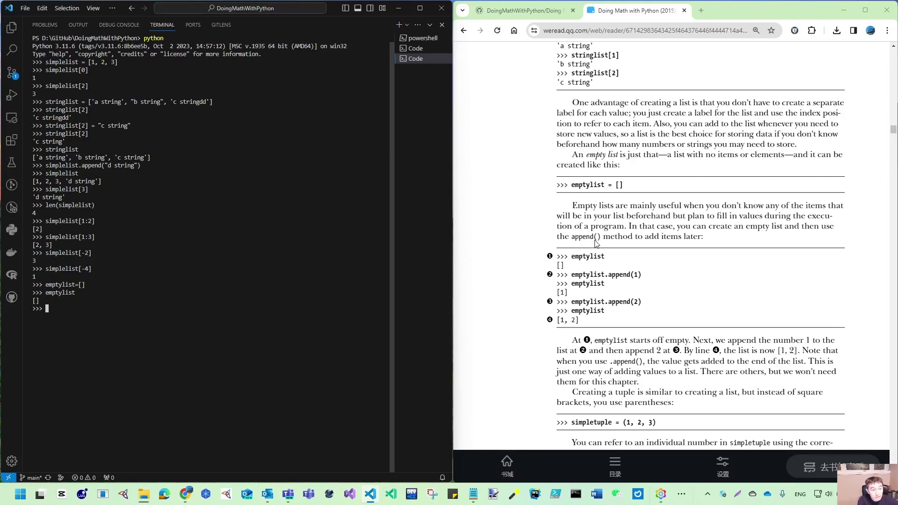
pyautogui.write('emptylist.append(1)')
pyautogui.press('Return')
# Step: Try the mistaken emptylist.append[0], which raises a TypeError, then show emptylist as [1]
pyautogui.press('Up')
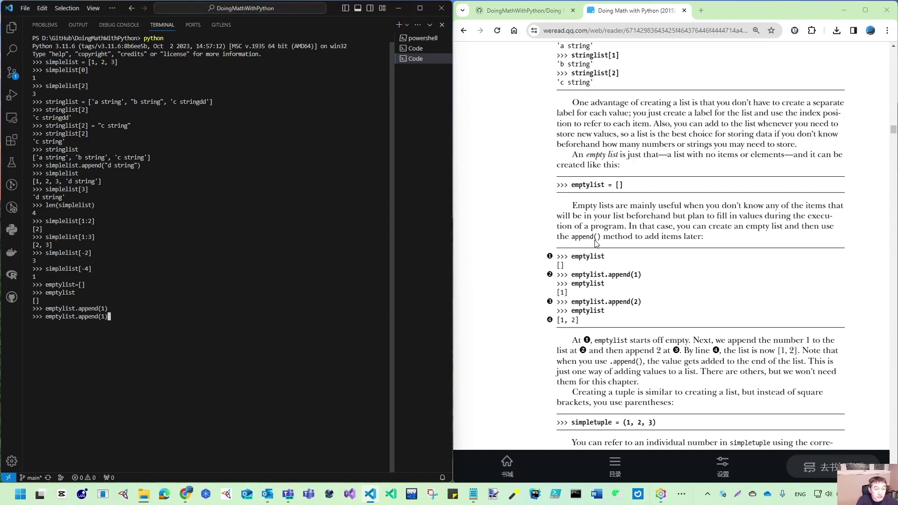
pyautogui.press('Left')
pyautogui.press('Left')
pyautogui.press('BackSpace')
pyautogui.write('[0]')
pyautogui.press('Return')
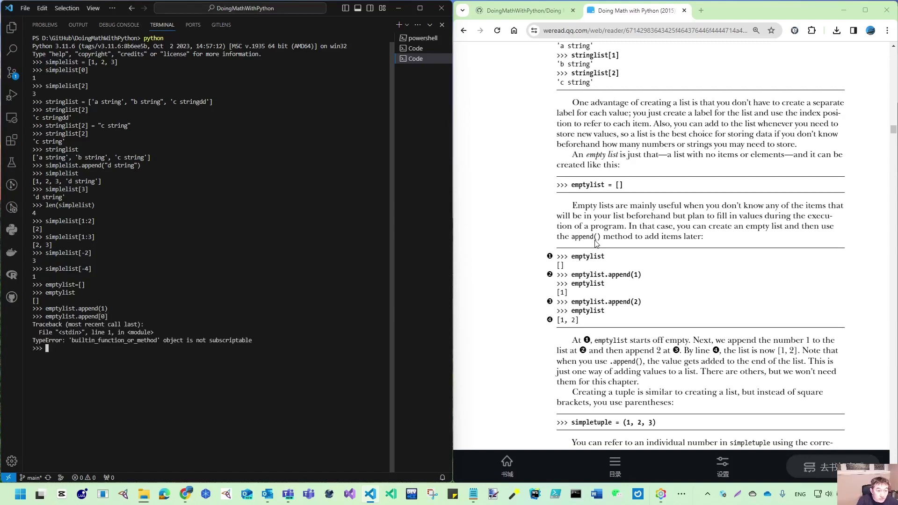
pyautogui.press('Up')
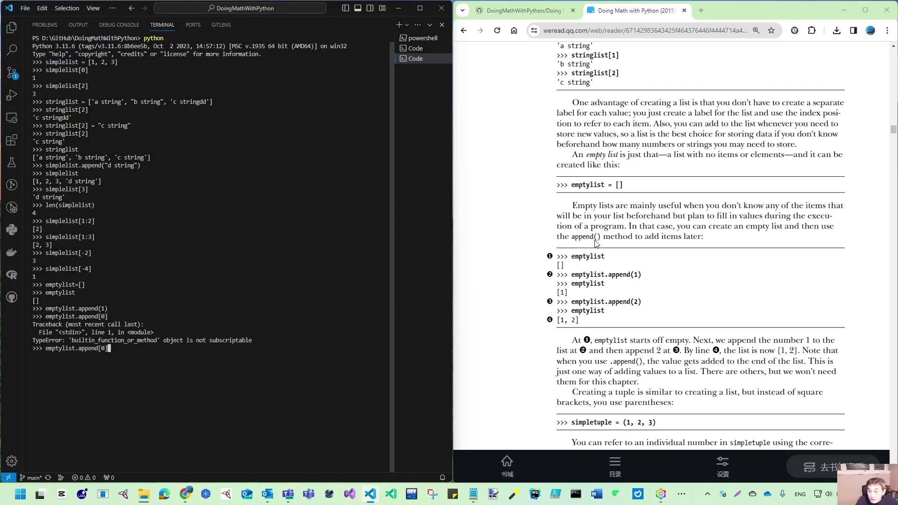
pyautogui.press('BackSpace')
pyautogui.press('BackSpace')
pyautogui.press('BackSpace')
pyautogui.press('BackSpace')
pyautogui.press('BackSpace')
pyautogui.press('BackSpace')
pyautogui.press('BackSpace')
pyautogui.press('BackSpace')
pyautogui.write('st')
pyautogui.press('Return')
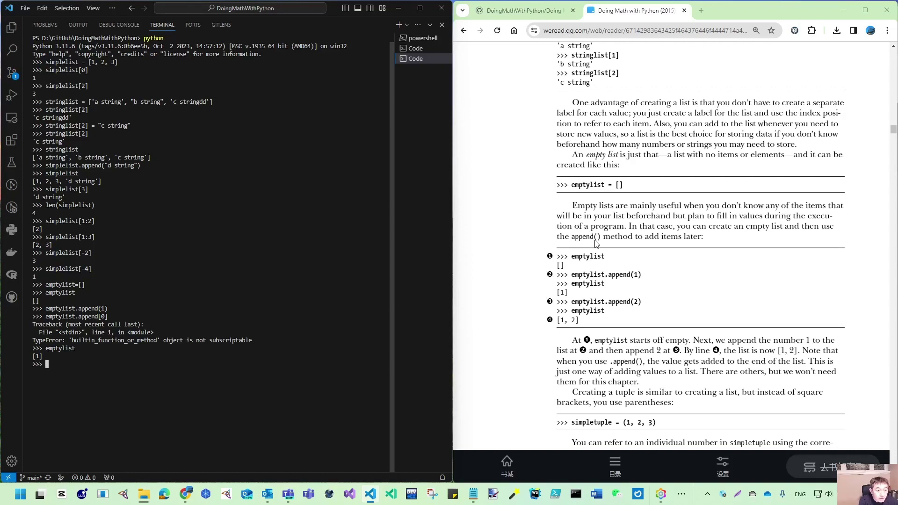
pyautogui.write('type(emptylist[0]')
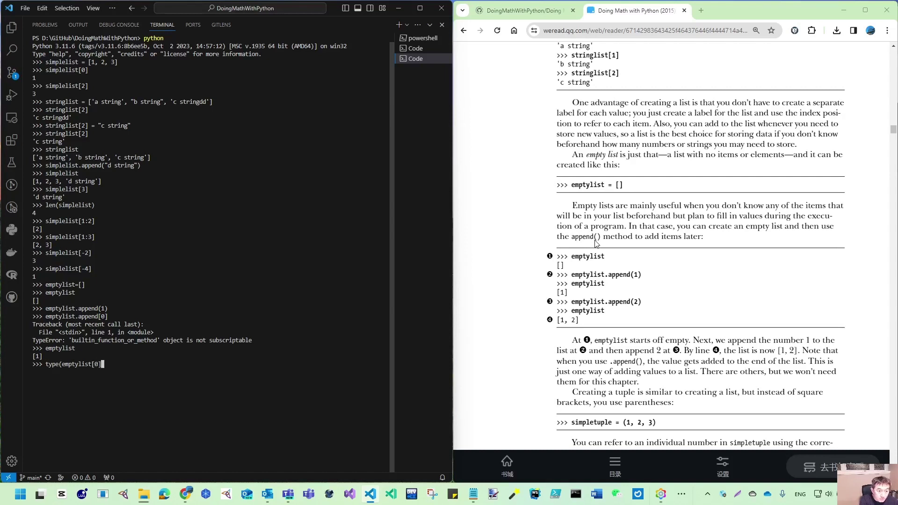
pyautogui.write(')')
# Step: Check that emptylist[0] is an int, append "2", and display emptylist
pyautogui.press('Return')
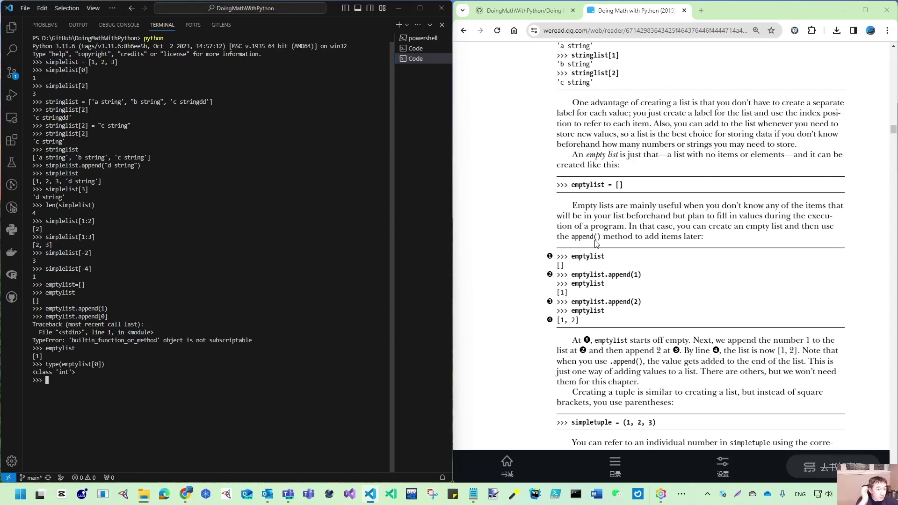
pyautogui.press('Up')
pyautogui.press('Up')
pyautogui.press('Up')
pyautogui.press('Left')
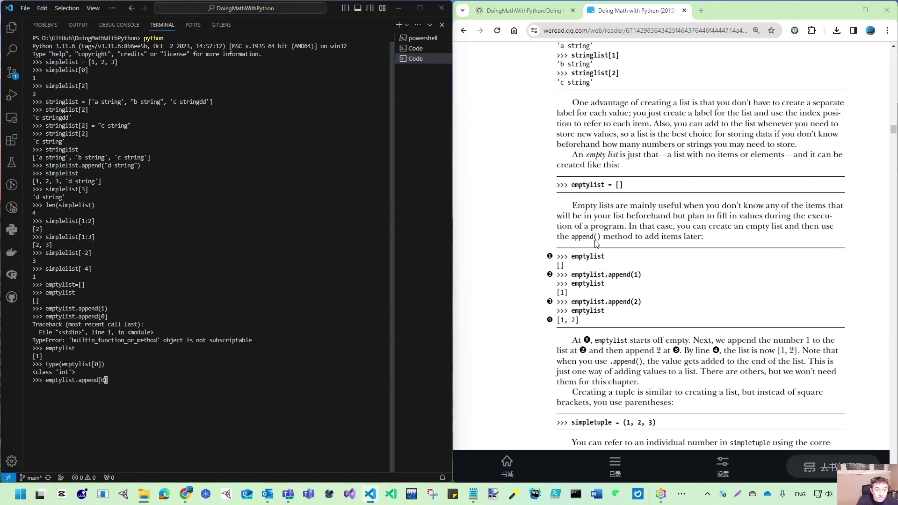
pyautogui.press('Delete')
pyautogui.press('BackSpace')
pyautogui.press('BackSpace')
pyautogui.write('(')
pyautogui.write('"2")')
pyautogui.press('Return')
pyautogui.write('emptylist')
pyautogui.press('Return')
# Step: Confirm emptylist[1] is a str, then append 'A' to emptylist
pyautogui.press('Up')
pyautogui.press('Up')
pyautogui.press('Up')
pyautogui.press('Left')
pyautogui.press('Left')
pyautogui.press('BackSpace')
pyautogui.write('1')
pyautogui.press('Return')
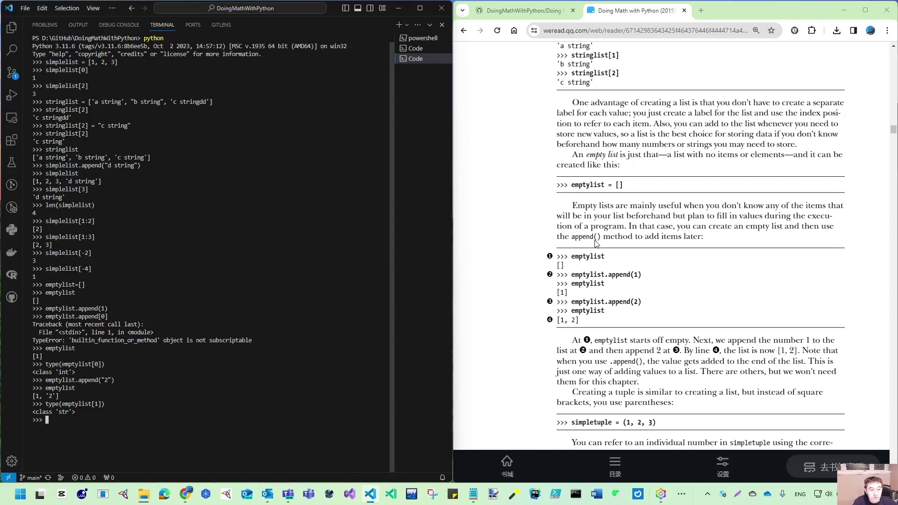
pyautogui.press('Up')
pyautogui.press('Up')
pyautogui.press('Up')
pyautogui.press('BackSpace')
pyautogui.press('BackSpace')
pyautogui.press('BackSpace')
pyautogui.press('BackSpace')
pyautogui.write("'")
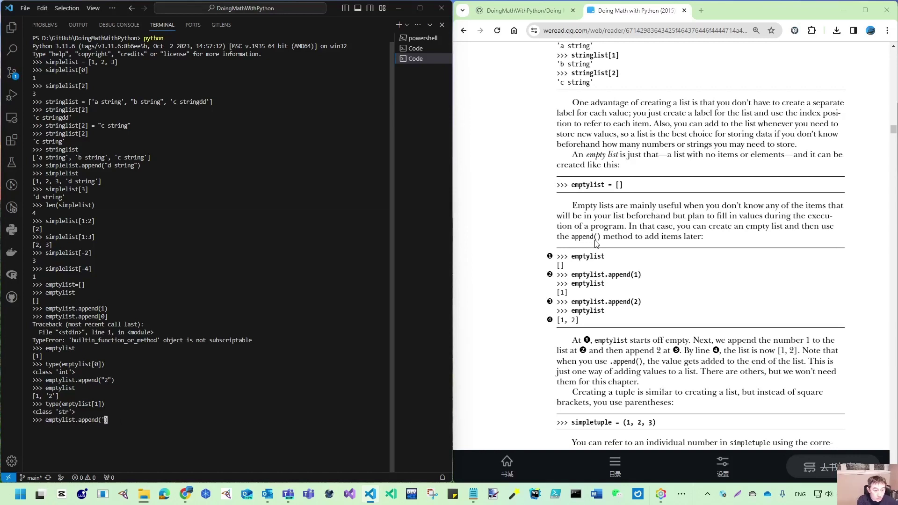
pyautogui.write("A')")
pyautogui.press('Return')
# Step: Check that emptylist[2] is a str and print emptylist as [1, '2', 'A']
pyautogui.press('Up')
pyautogui.press('Up')
pyautogui.press('Left')
pyautogui.press('BackSpace')
pyautogui.write('2')
pyautogui.press('Return')
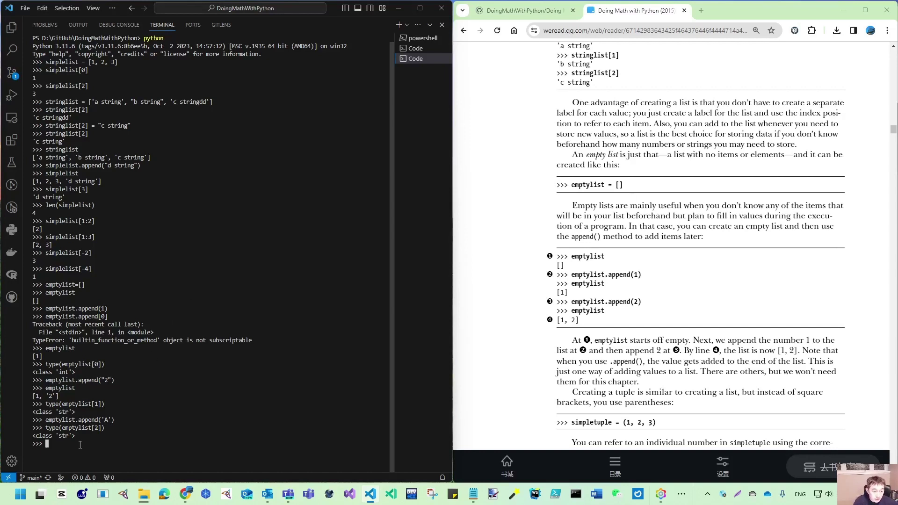
pyautogui.press('Up')
pyautogui.press('BackSpace')
pyautogui.press('BackSpace')
pyautogui.press('BackSpace')
pyautogui.press('BackSpace')
pyautogui.press('BackSpace')
pyautogui.press('BackSpace')
pyautogui.press('BackSpace')
pyautogui.press('BackSpace')
pyautogui.write('emptylist')
pyautogui.press('Return')
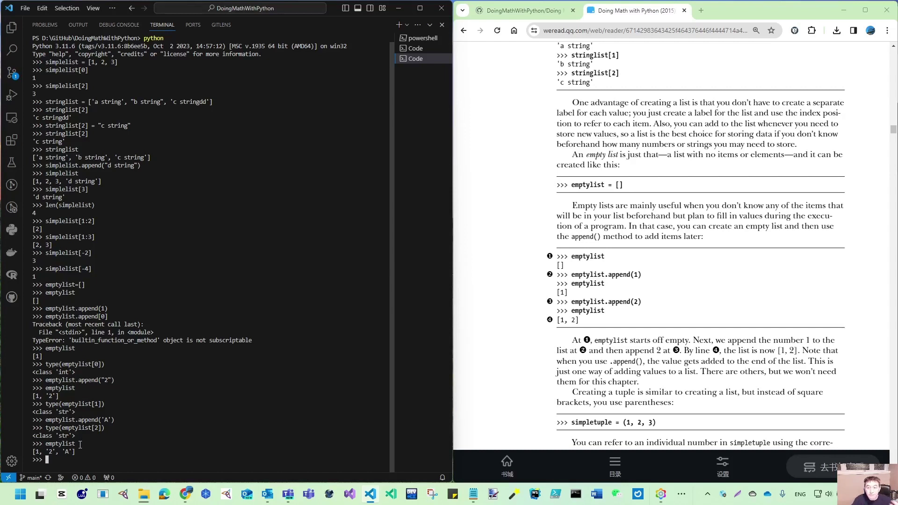
pyautogui.scroll(-2, 673, 379)
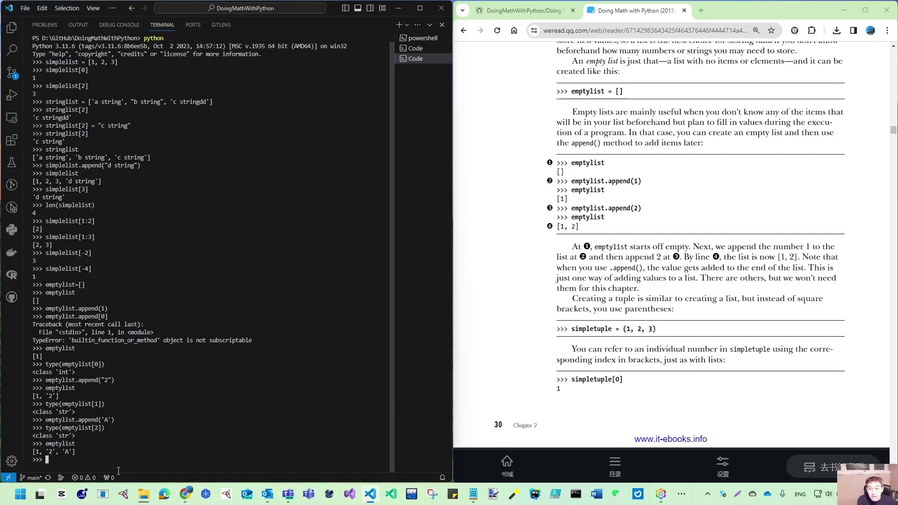
pyautogui.write('simpletuple = (1,2,3,"stri')
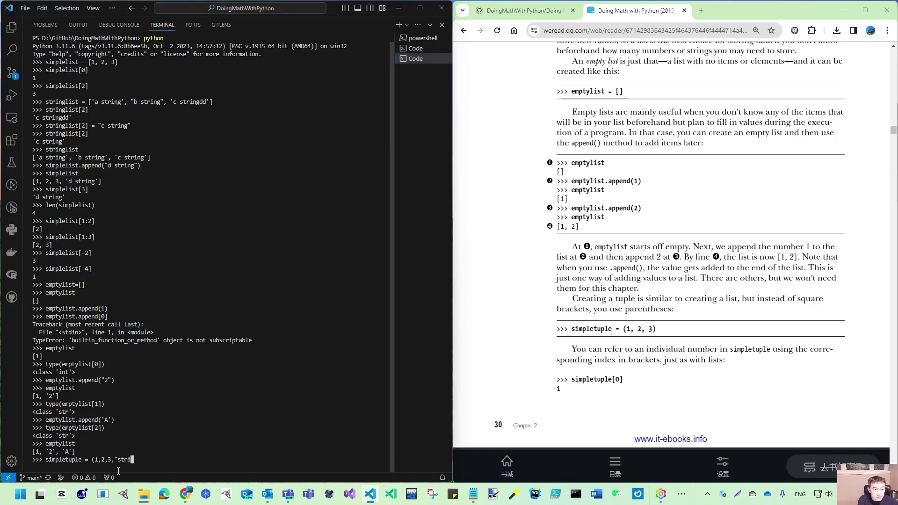
# Step: Define simpletuple = (1, 2, 3, 'a string'), print it, and read simpletuple[2] as 3
pyautogui.press('BackSpace')
pyautogui.press('BackSpace')
pyautogui.write('a string")')
pyautogui.press('Return')
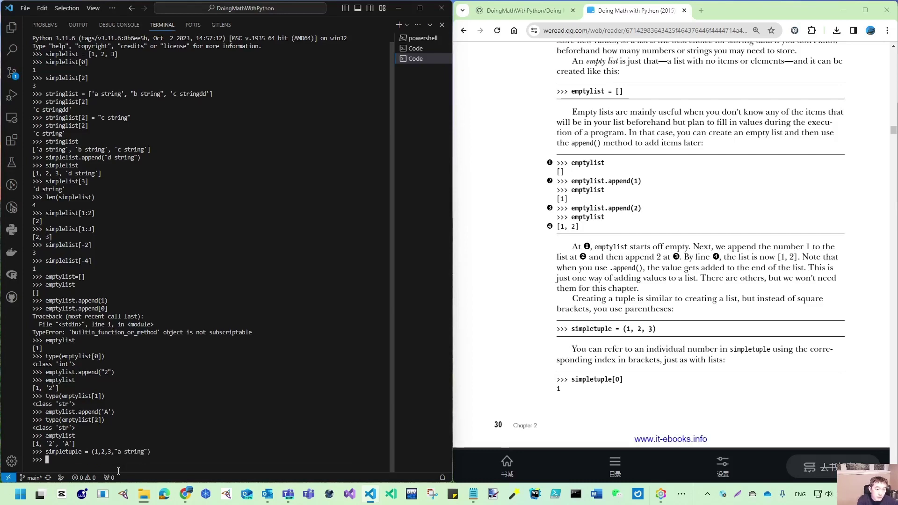
pyautogui.write('simpletuple')
pyautogui.press('Return')
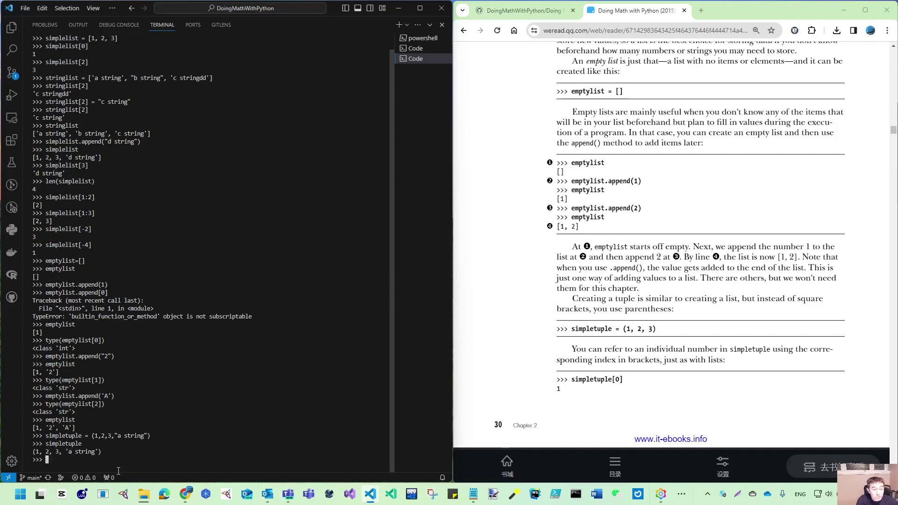
pyautogui.press('Up')
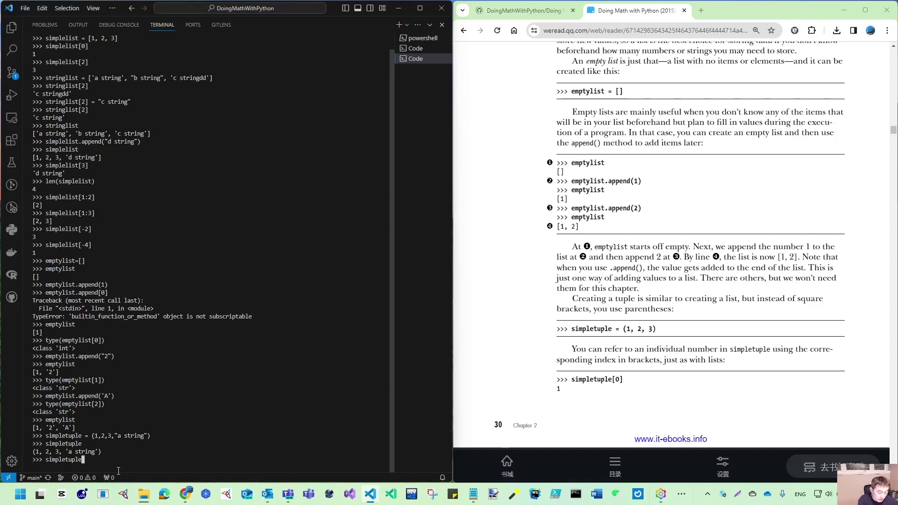
pyautogui.write('[2]')
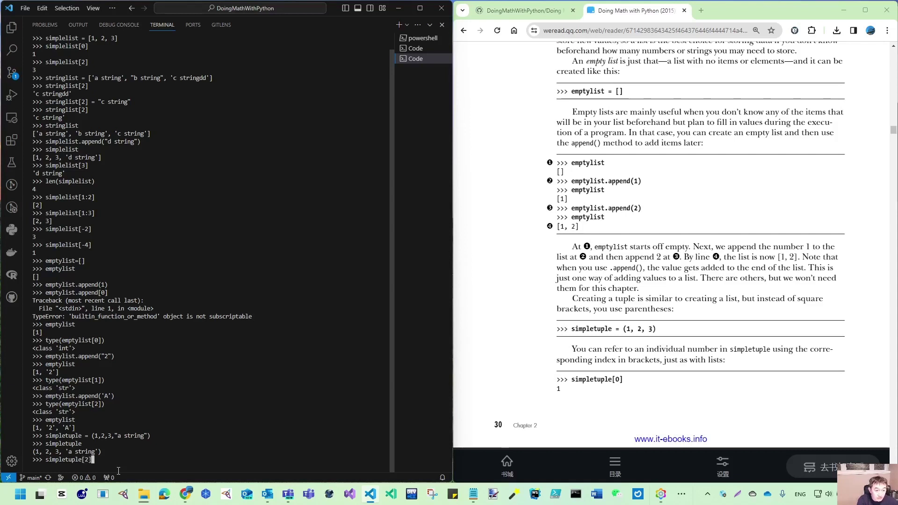
pyautogui.press('Return')
# Step: Try simpletuple[2] = 4, which raises TypeError, then check simpletuple[2] == 3 returns True
pyautogui.press('Up')
pyautogui.write('=4')
pyautogui.press('Return')
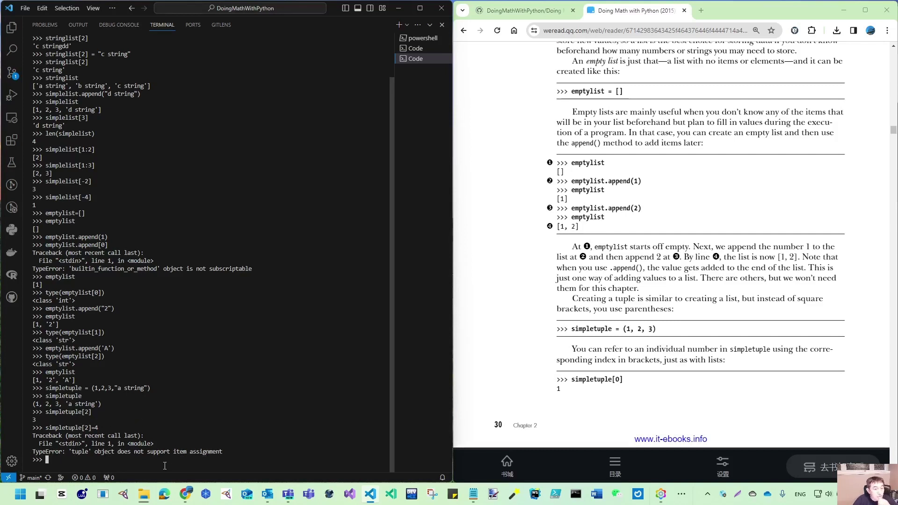
pyautogui.press('Up')
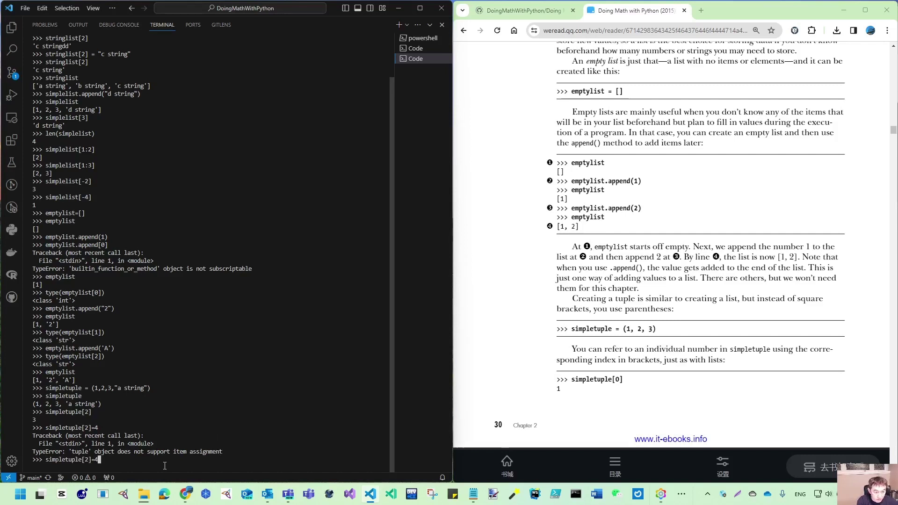
pyautogui.press('BackSpace')
pyautogui.write('=')
pyautogui.write('3')
pyautogui.press('Return')
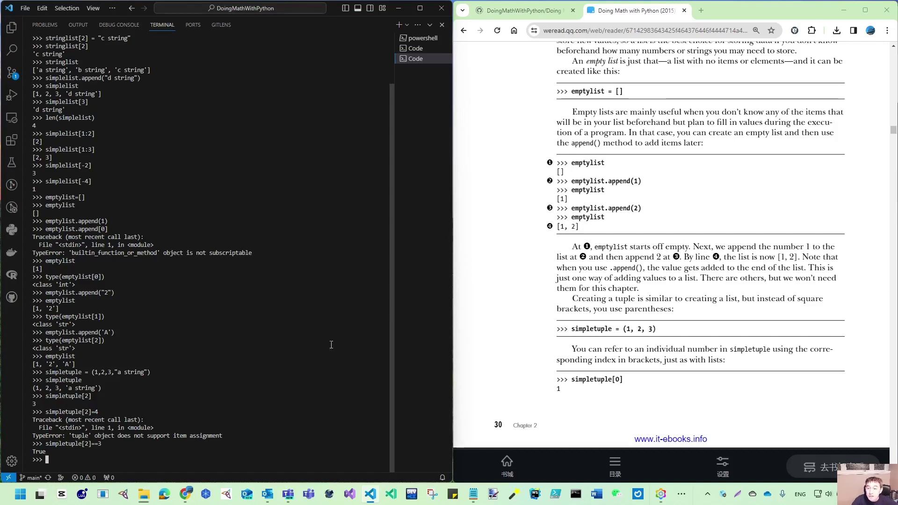
pyautogui.scroll(-2, 610, 327)
pyautogui.scroll(-3, 573, 324)
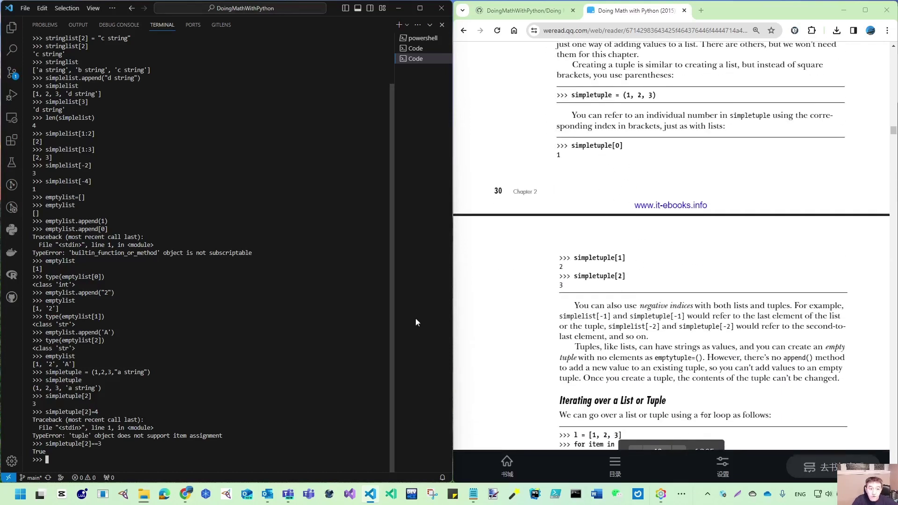
pyautogui.moveTo(105, 413); pyautogui.dragTo(34, 412)
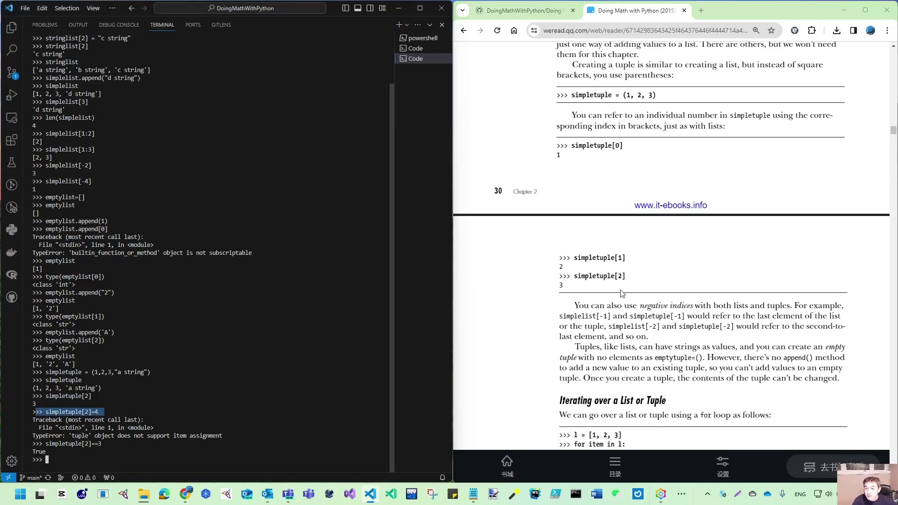
pyautogui.scroll(-2, 621, 271)
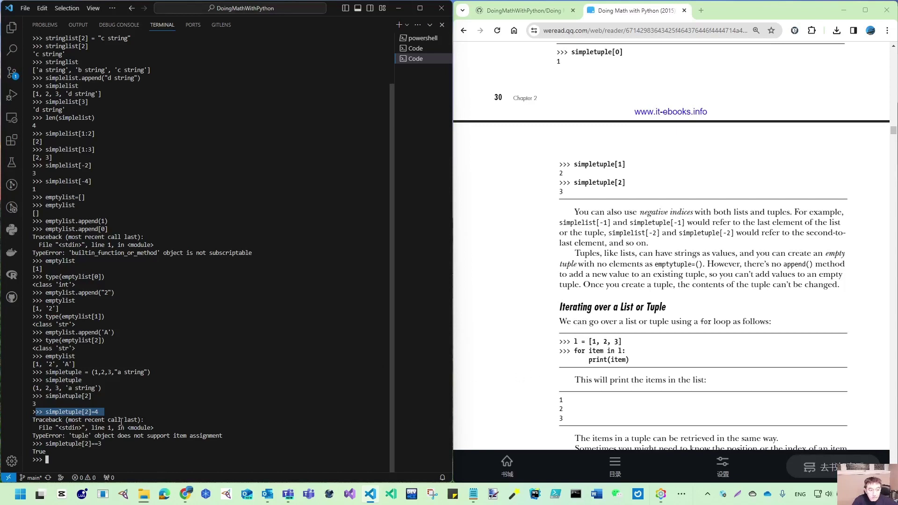
# Step: Create the list l and display its contents
pyautogui.click(86, 458)
pyautogui.write('l = [ 1,2,3')
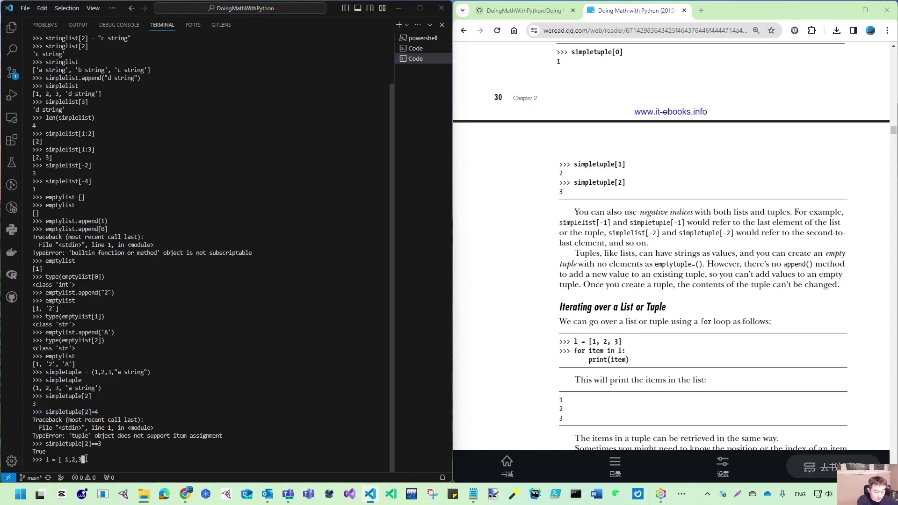
pyautogui.write(',4, 5]')
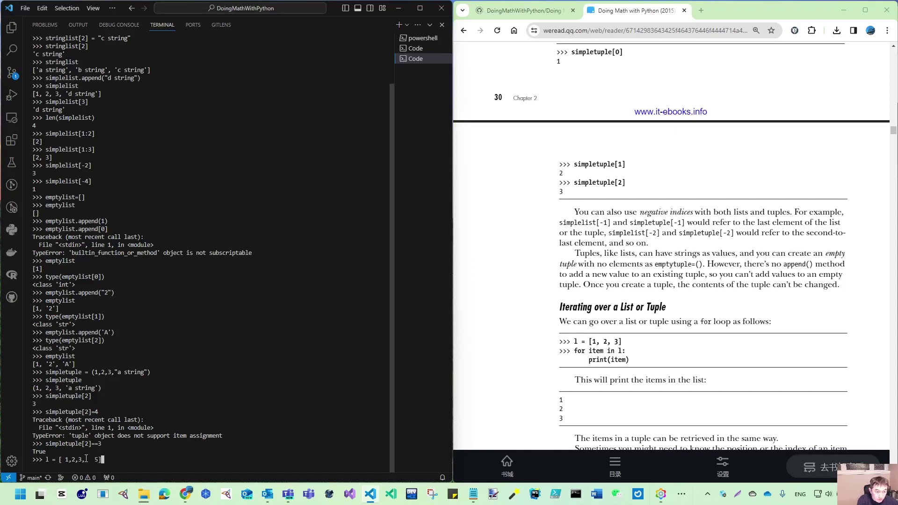
pyautogui.press('Return')
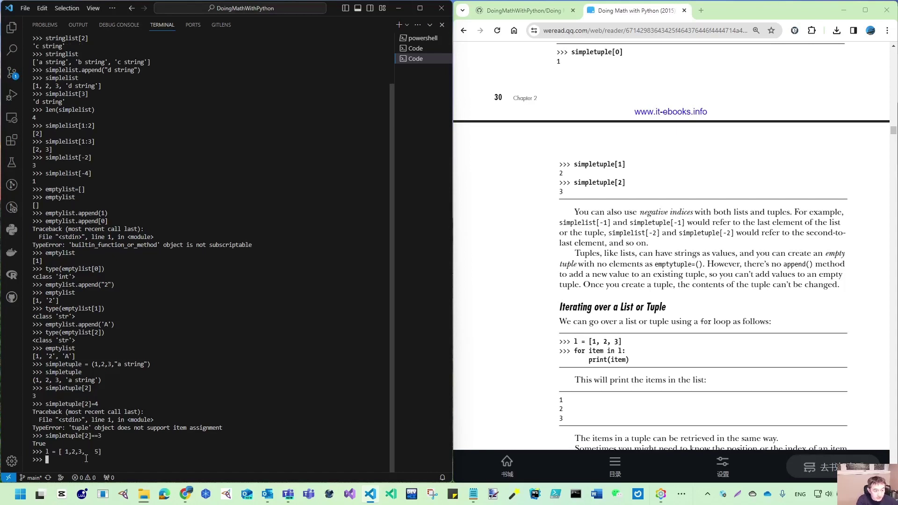
pyautogui.write('l')
pyautogui.press('Return')
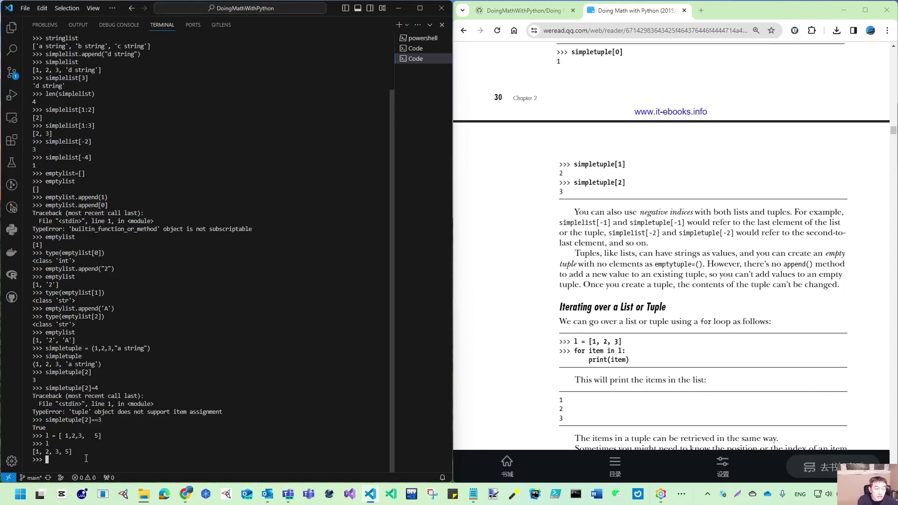
pyautogui.write('for ')
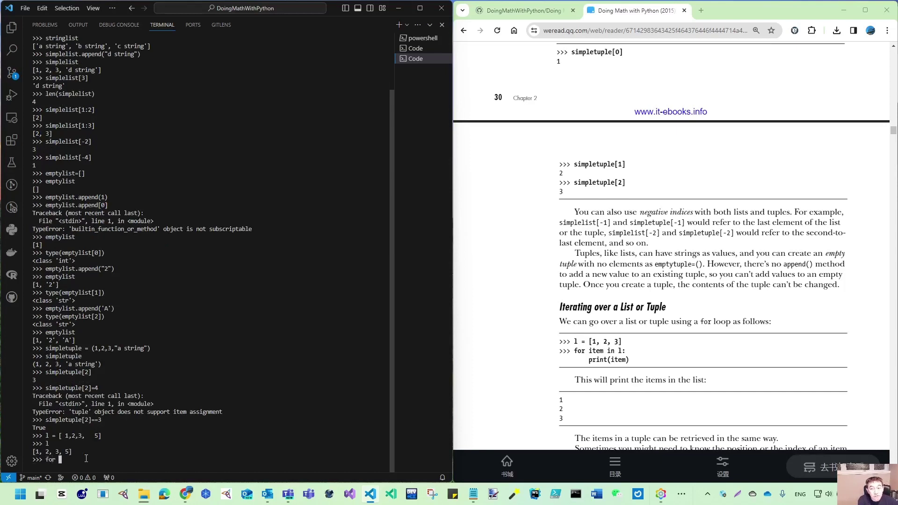
pyautogui.write('item in l')
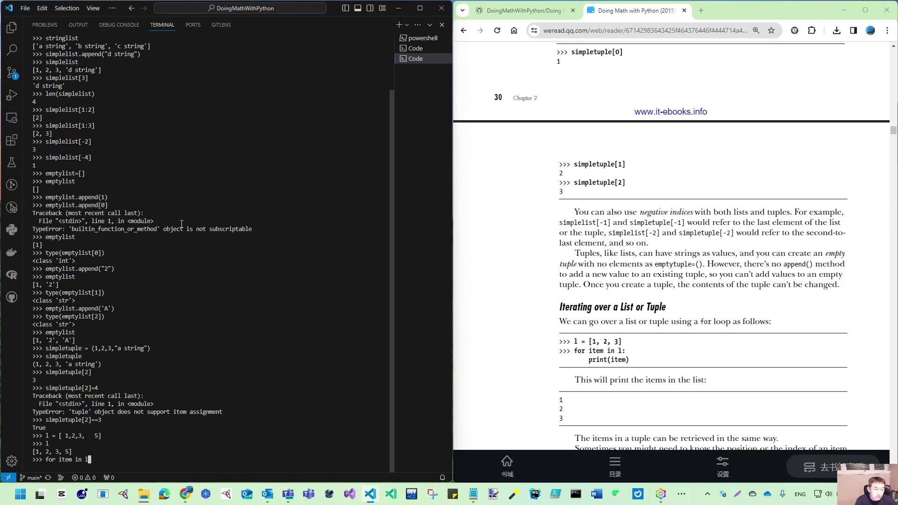
pyautogui.write(':')
# Step: Fix the misspelled loop body after the NameError so the loop prints 1, 2, 3, 5
pyautogui.press('Return')
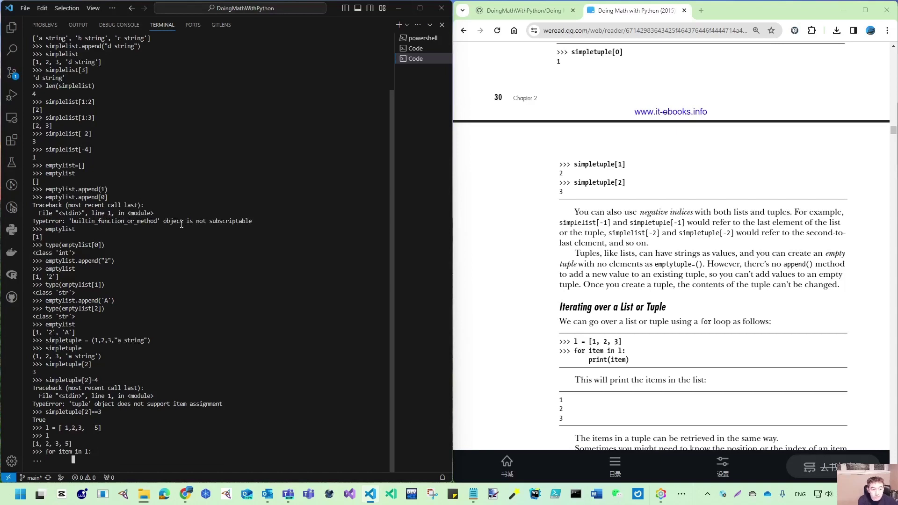
pyautogui.write('print(itme)')
pyautogui.press('Return')
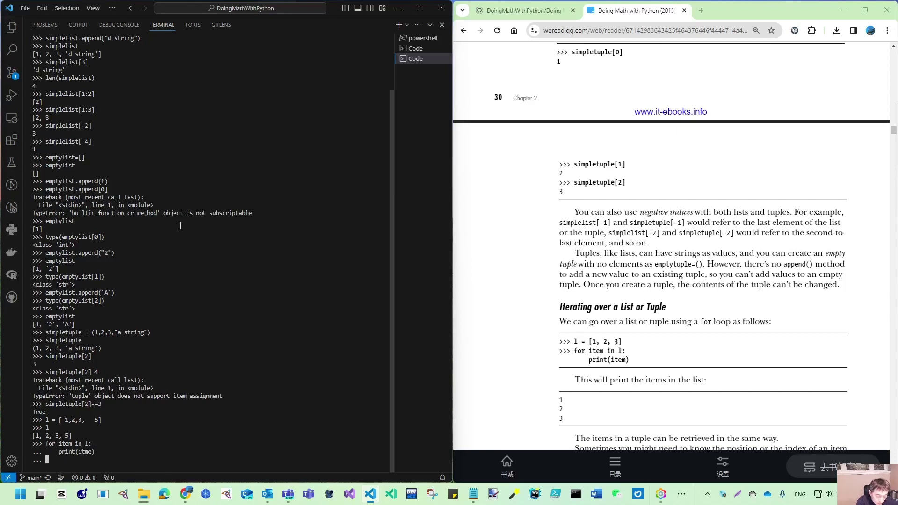
pyautogui.press('Return')
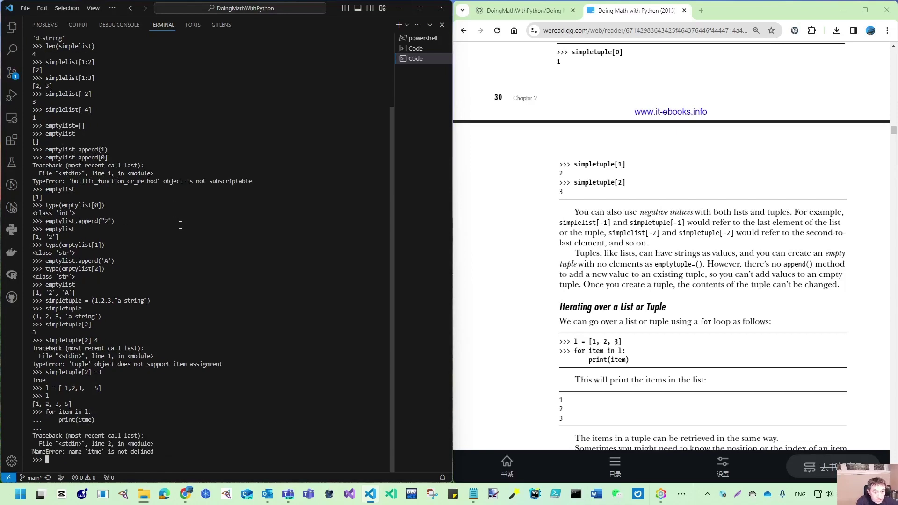
pyautogui.press('Up')
pyautogui.press('Up')
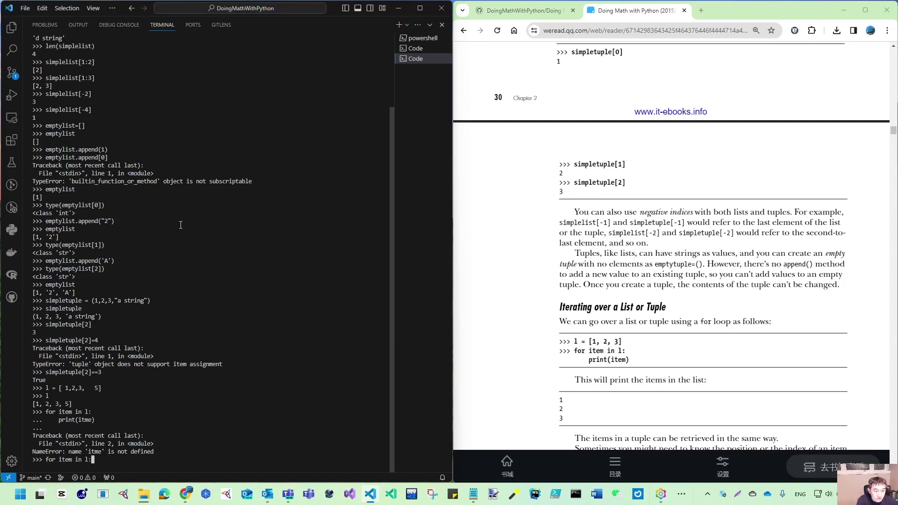
pyautogui.press('Return')
pyautogui.write('print(')
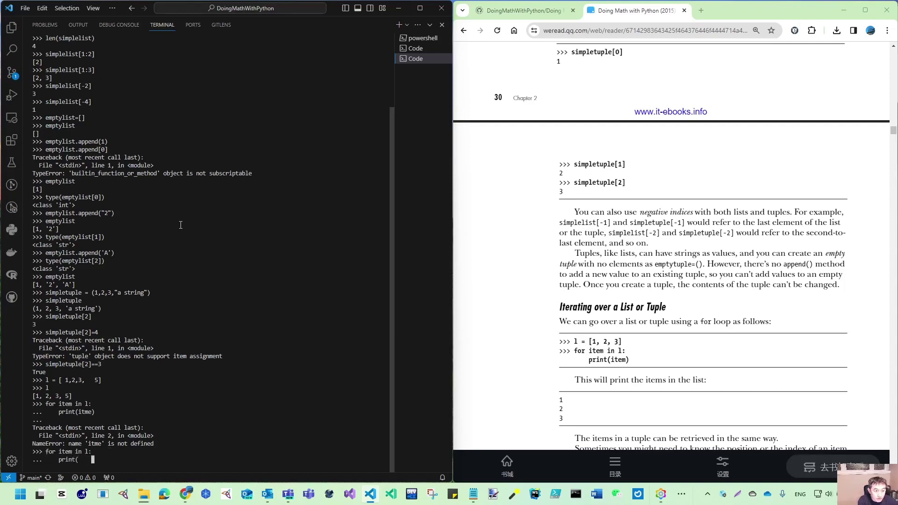
pyautogui.write('item)')
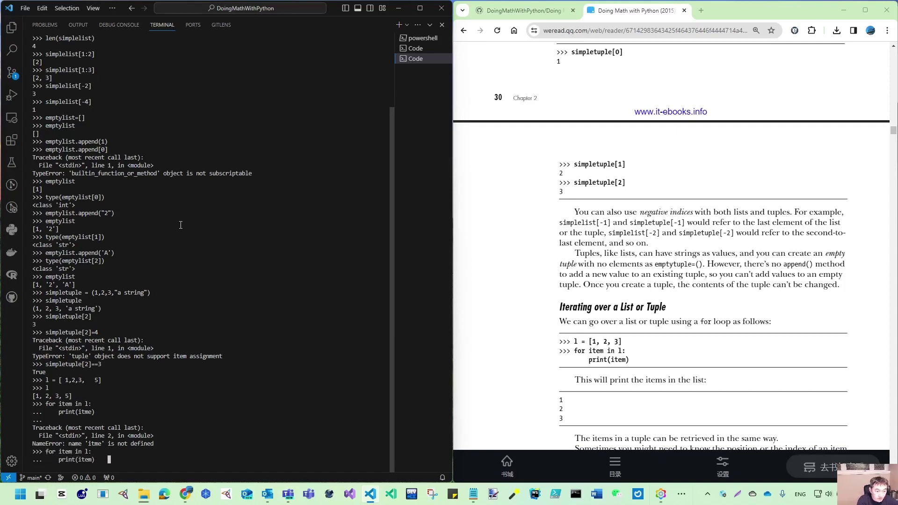
pyautogui.press('Return')
pyautogui.press('Return')
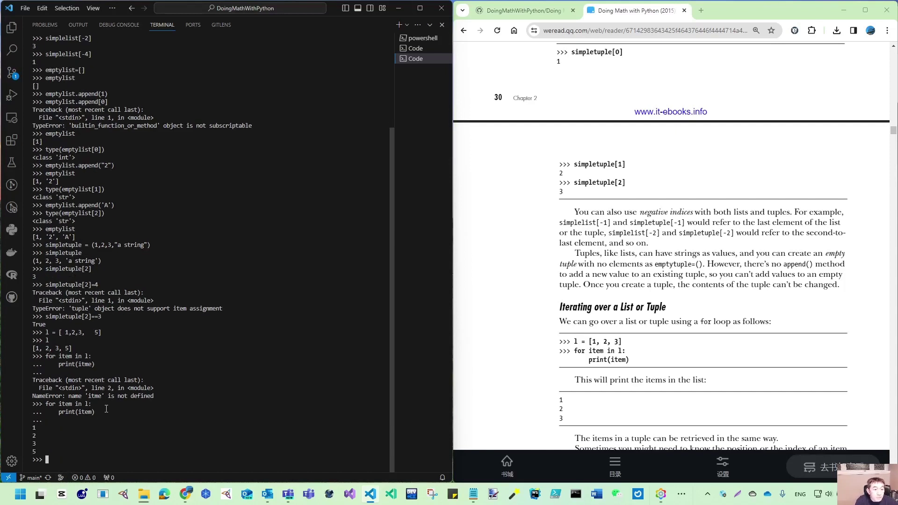
# Step: Start a new loop over l and erase the old print argument to rewrite it
pyautogui.press('Up')
pyautogui.press('Up')
pyautogui.press('Return')
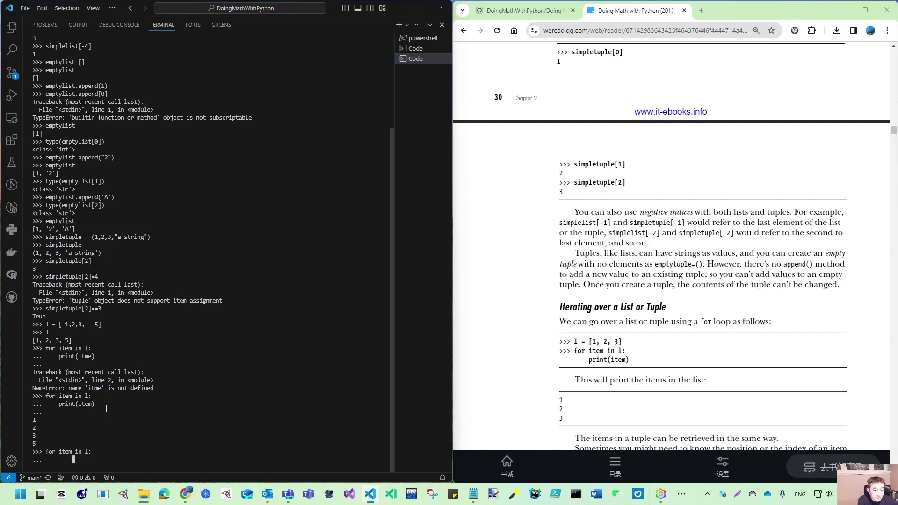
pyautogui.write('print(item, ')
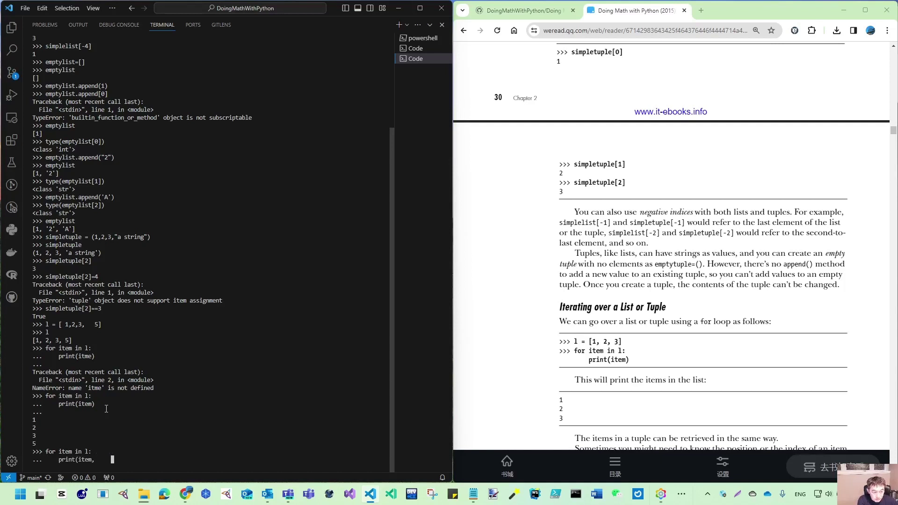
pyautogui.write('spa')
pyautogui.press('BackSpace')
pyautogui.press('BackSpace')
pyautogui.press('BackSpace')
pyautogui.press('BackSpace')
pyautogui.press('BackSpace')
pyautogui.press('BackSpace')
pyautogui.press('BackSpace')
pyautogui.press('BackSpace')
pyautogui.press('BackSpace')
pyautogui.write('{')
pyautogui.press('BackSpace')
pyautogui.write("'{0")
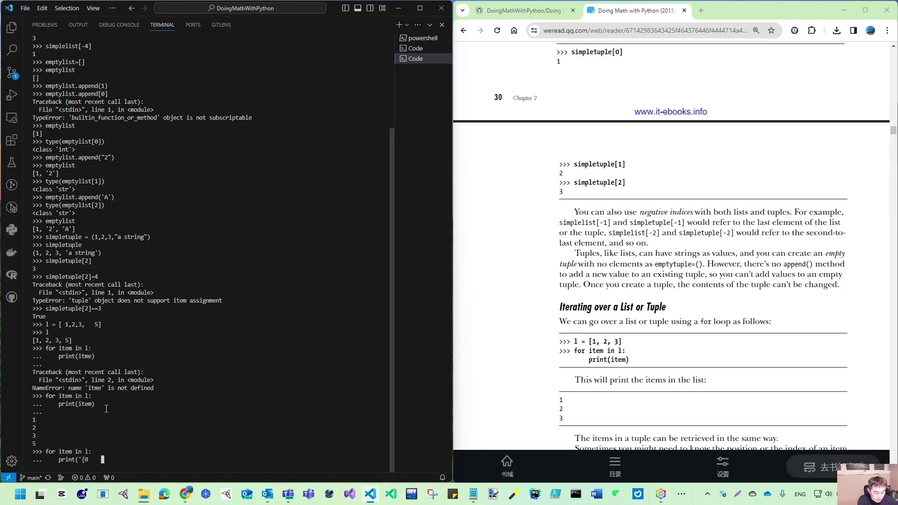
pyautogui.write('}')
pyautogui.write('\\t')
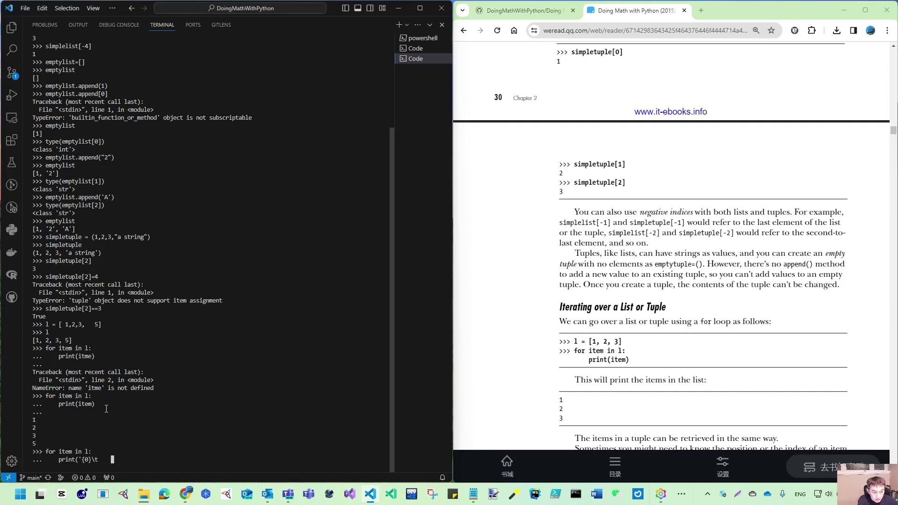
pyautogui.write("'")
pyautogui.write('.format(')
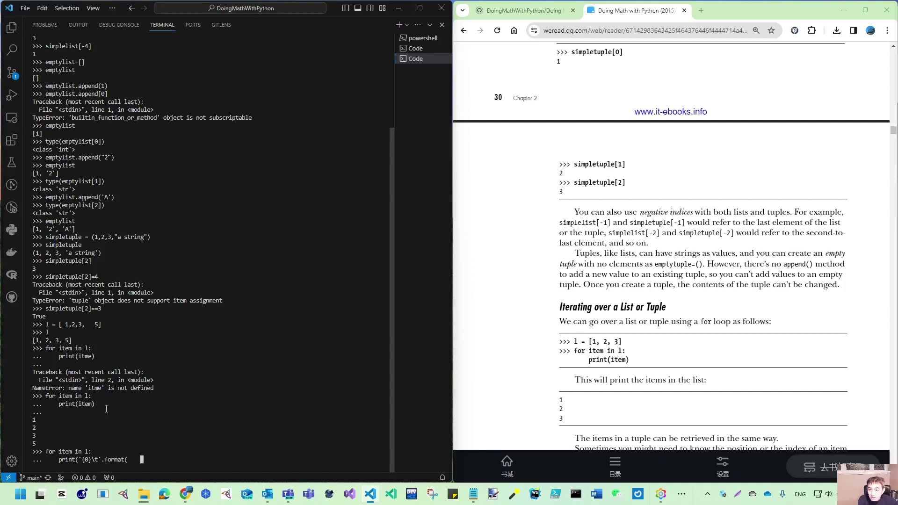
pyautogui.write('item')
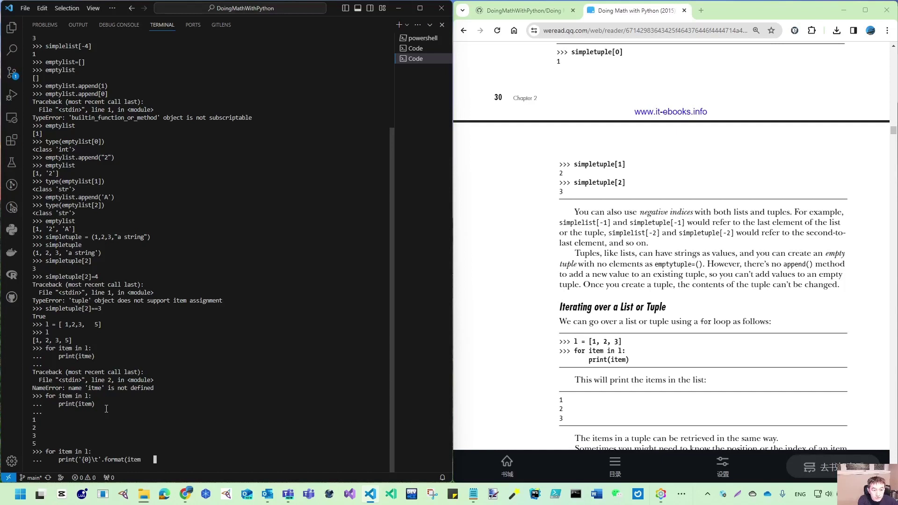
pyautogui.write('),')
pyautogui.write('end=')
pyautogui.write("'')")
# Step: Run print('{0}\t'.format(item), end='') so 1 2 3 5 print tab-separated, then highlight the call
pyautogui.press('Return')
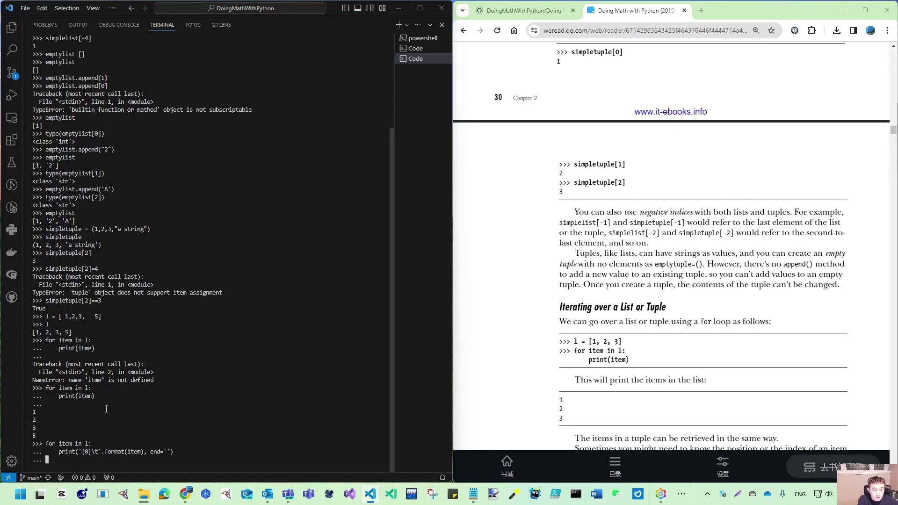
pyautogui.press('Return')
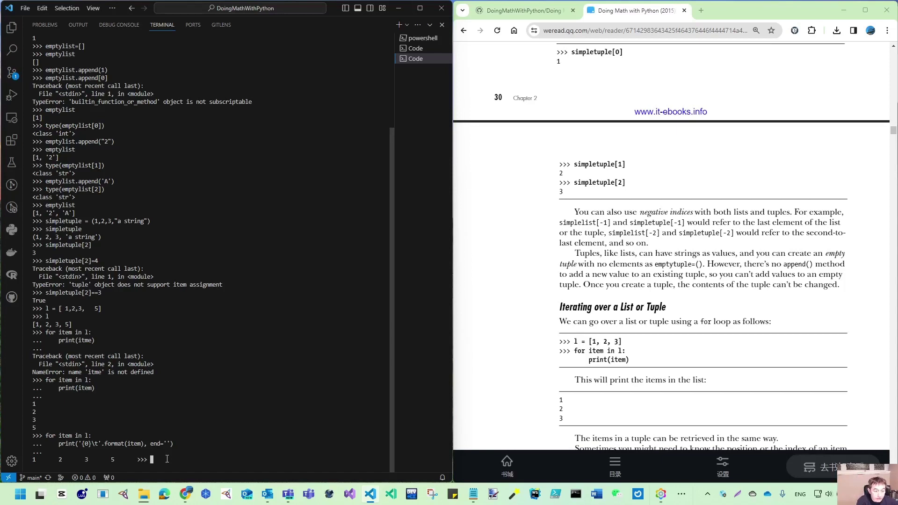
pyautogui.press('Return')
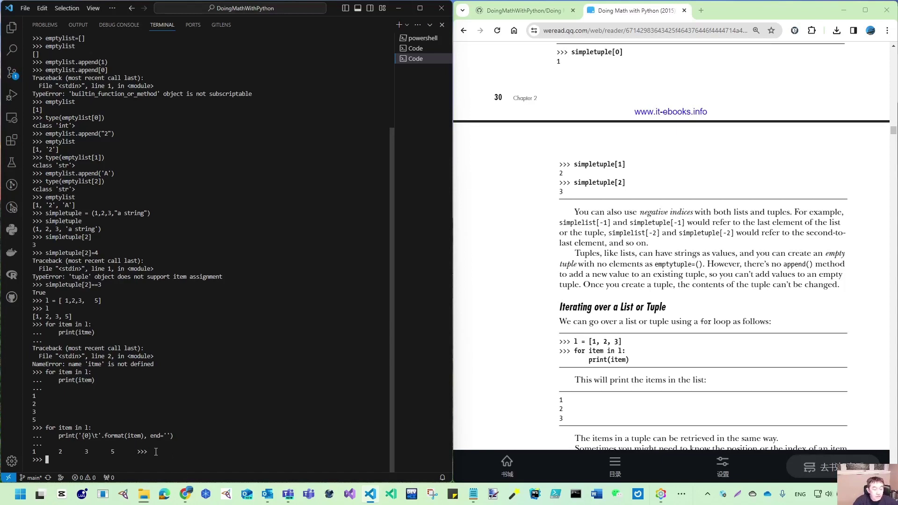
pyautogui.scroll(-3, 628, 351)
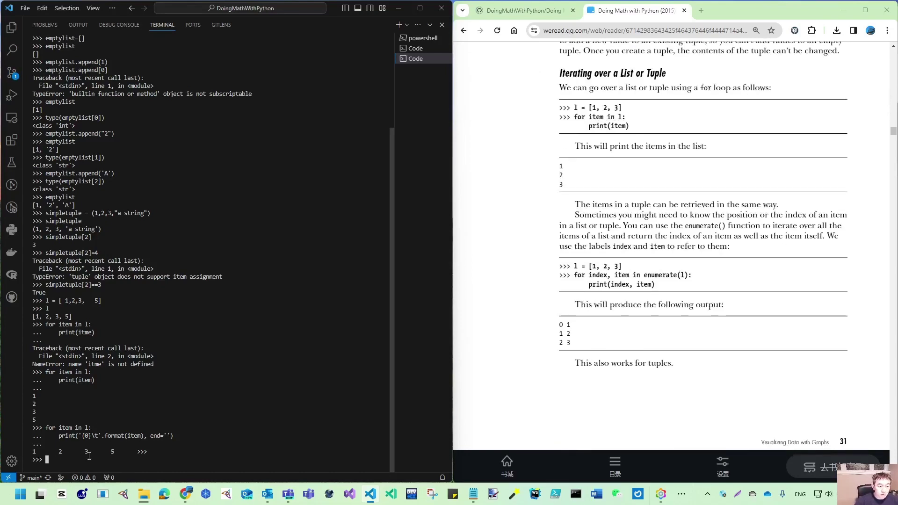
pyautogui.moveTo(57, 436); pyautogui.dragTo(178, 436)
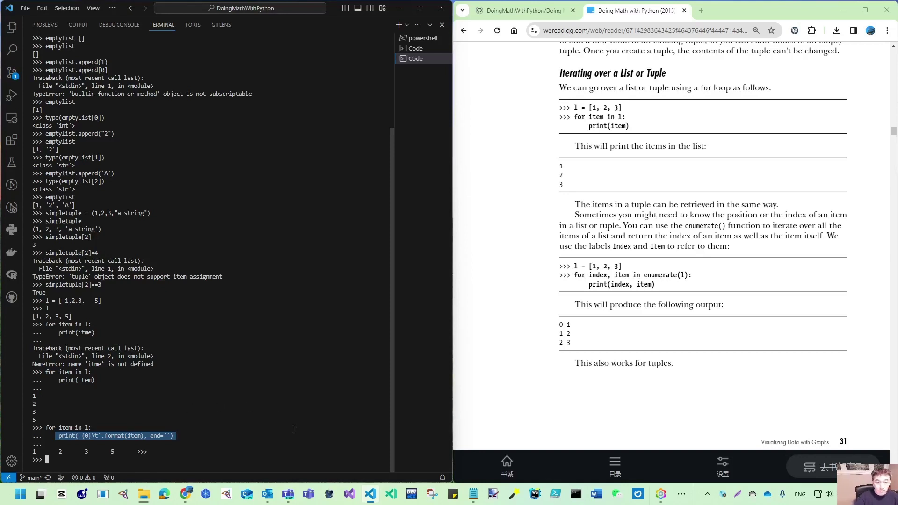
pyautogui.write('l')
# Step: Show l, then run for index, item in enumerate(l): print(index, item), printing 0 1 through 3 5
pyautogui.press('Return')
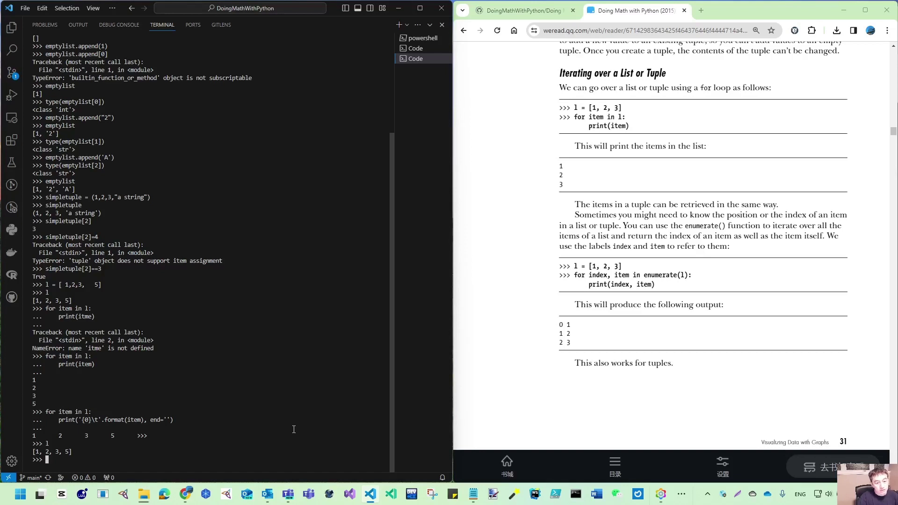
pyautogui.write('for index, item')
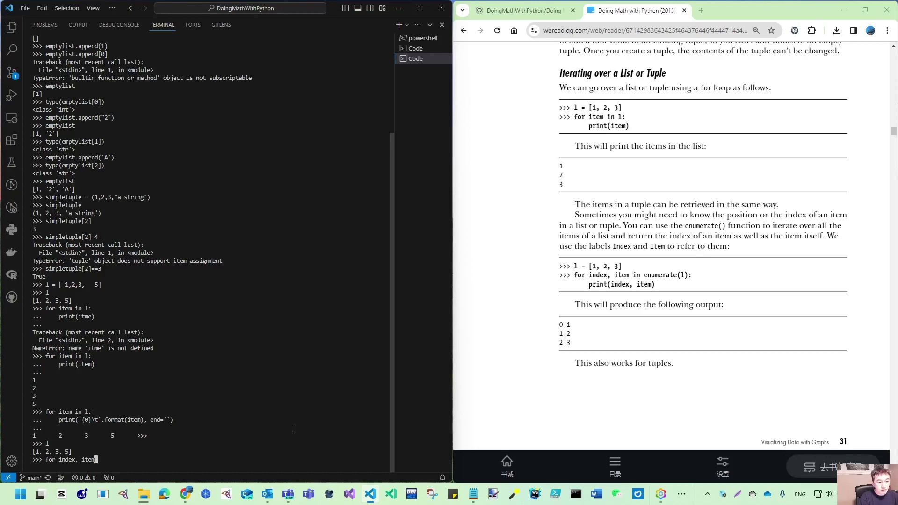
pyautogui.write('in enumerate(l):')
pyautogui.press('Return')
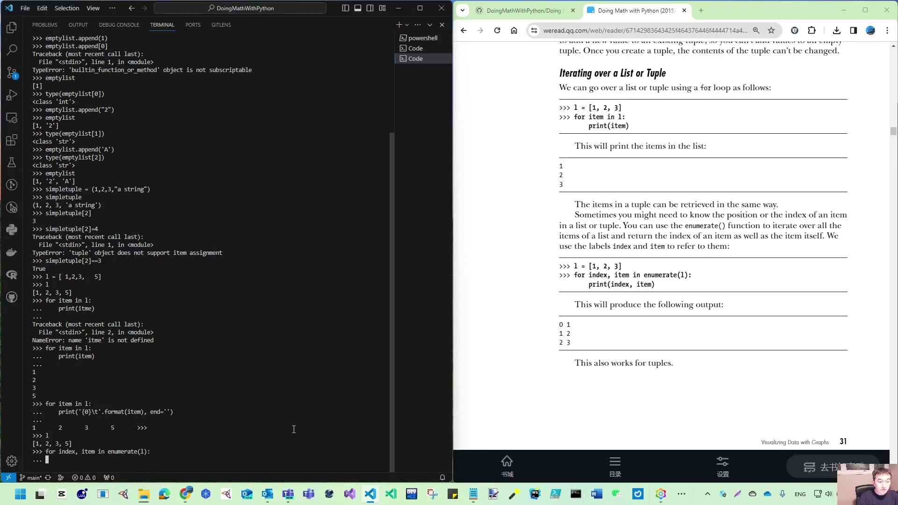
pyautogui.press('Tab')
pyautogui.write('print(index, item)')
pyautogui.press('Return')
pyautogui.press('Return')
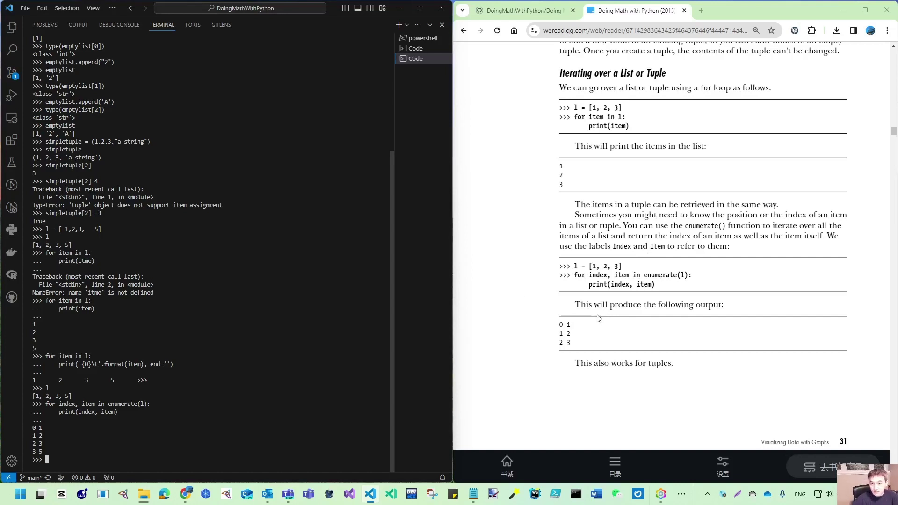
pyautogui.scroll(-2, 598, 320)
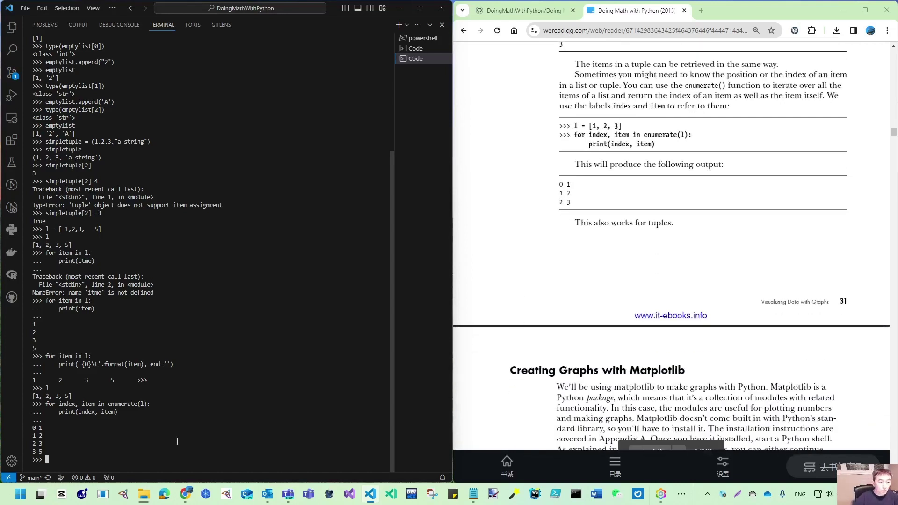
pyautogui.write('t')
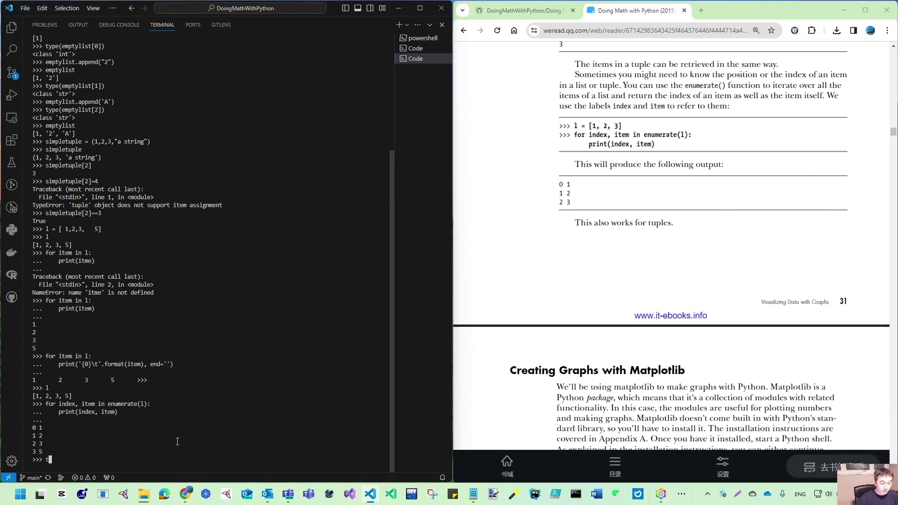
pyautogui.write(' = ')
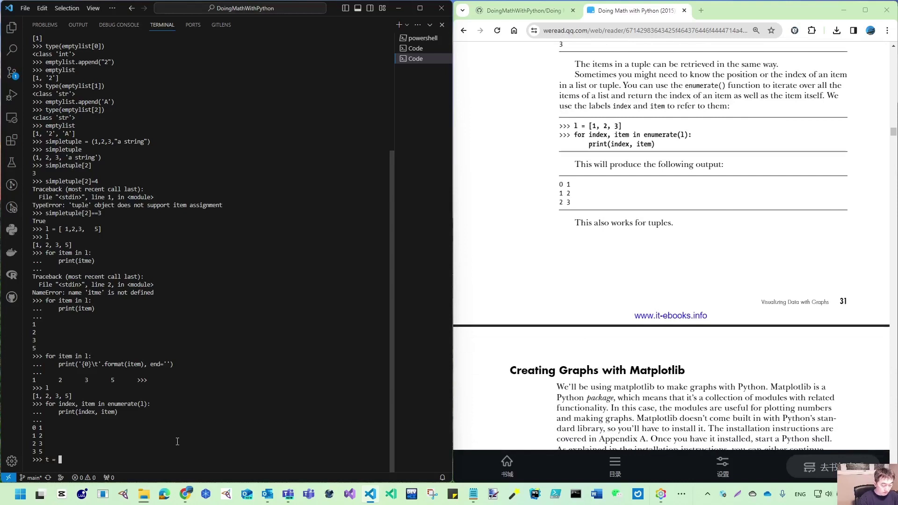
pyautogui.write('(1,2,3,4,5,6')
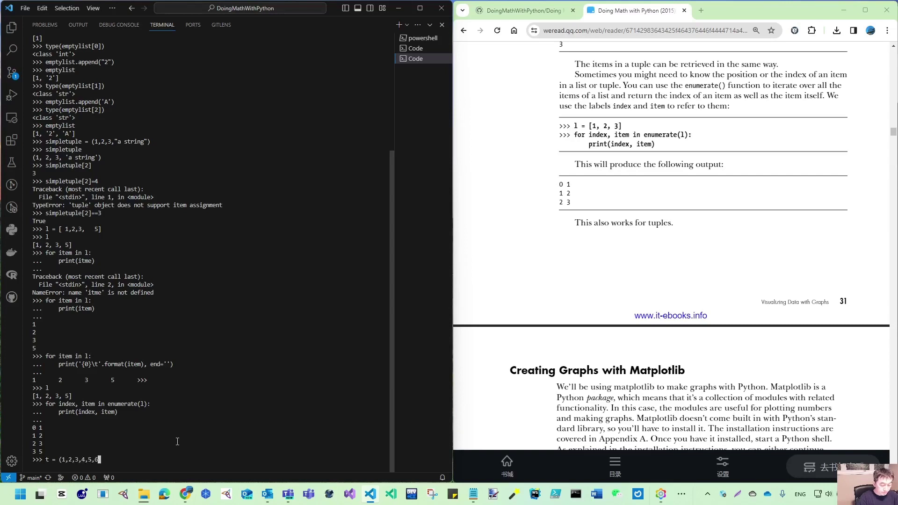
pyautogui.write(')')
# Step: Create and display t = (1,2,3,4,5,6), then enumerate it to print 0 1 through 5 6
pyautogui.press('Return')
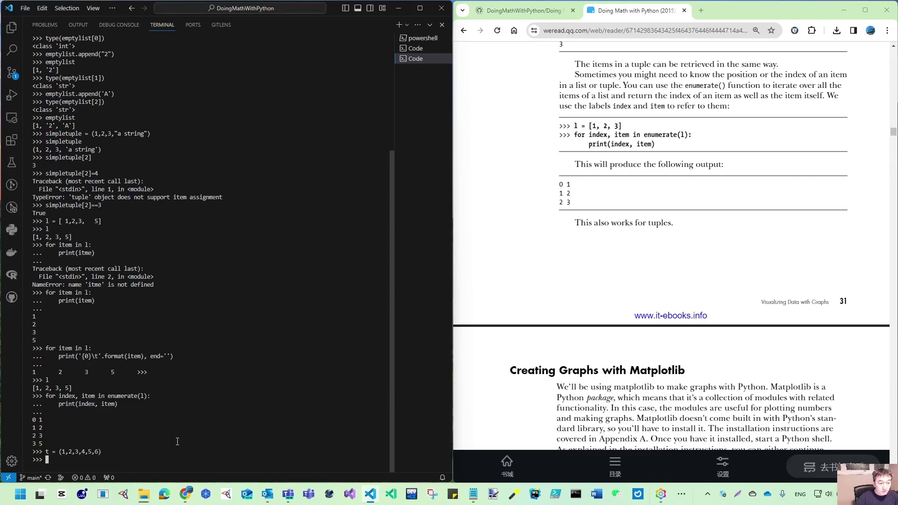
pyautogui.write('t')
pyautogui.press('Return')
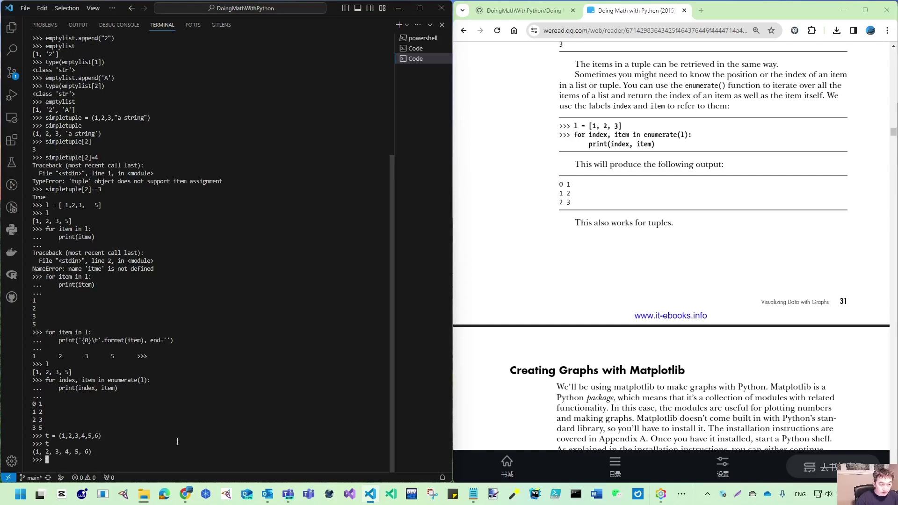
pyautogui.write('for index, item in enumerate(t):')
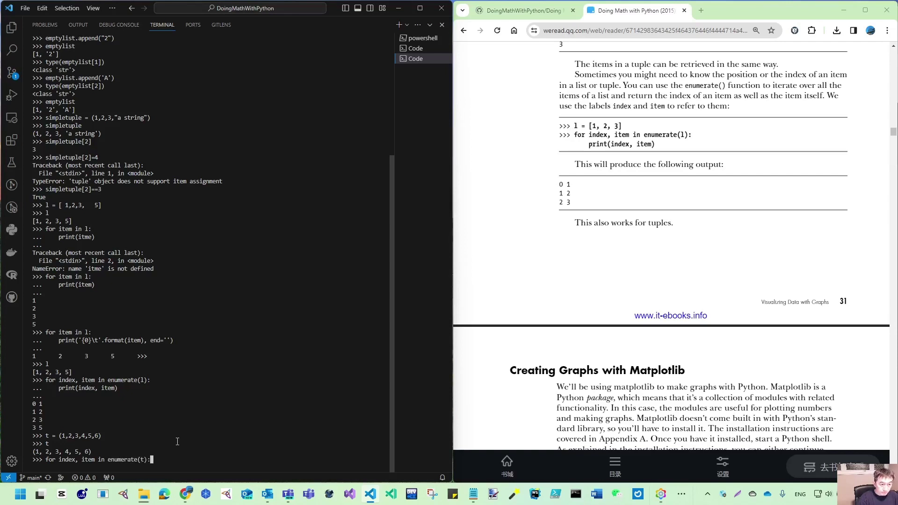
pyautogui.press('Return')
pyautogui.write('print(i')
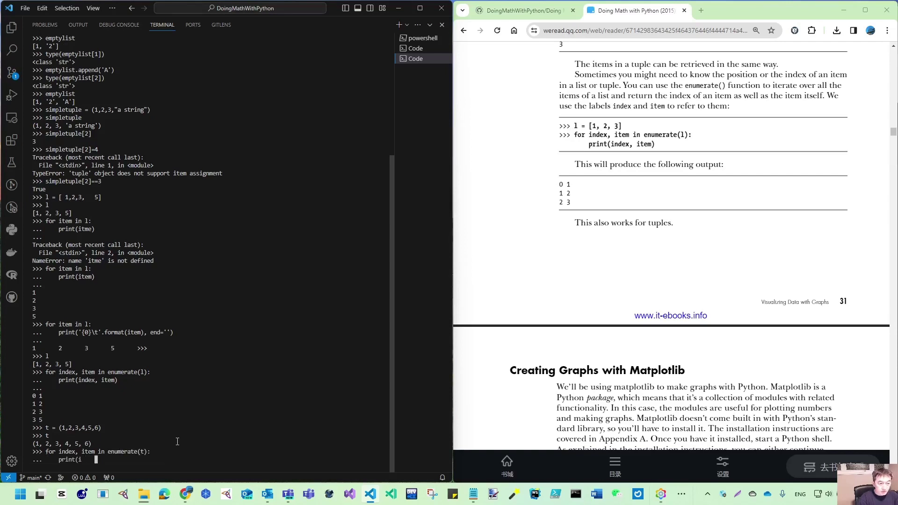
pyautogui.write('ndex, item)')
pyautogui.press('Return')
pyautogui.press('Return')
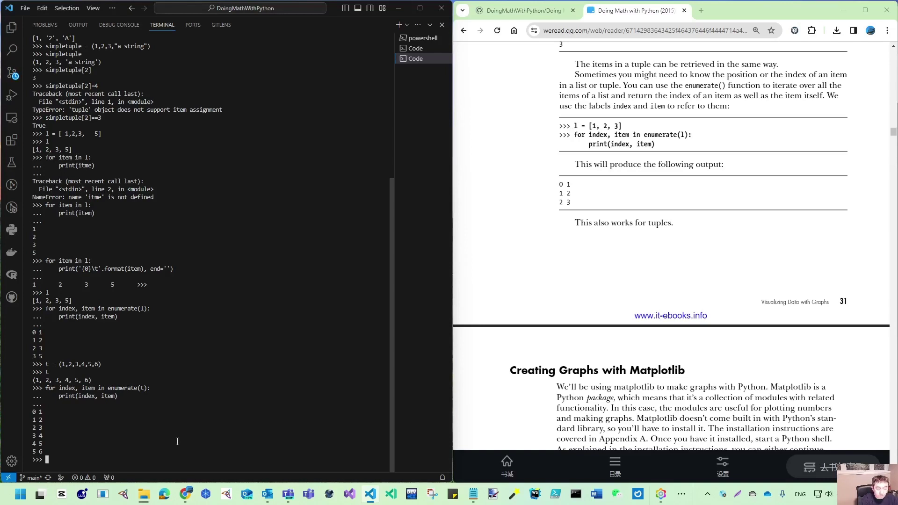
pyautogui.write('l')
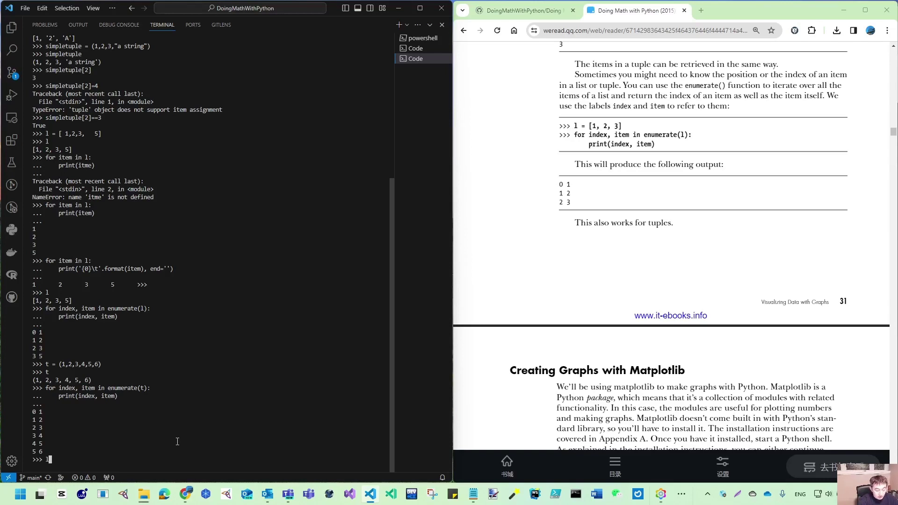
pyautogui.write('=')
pyautogui.write(' [')
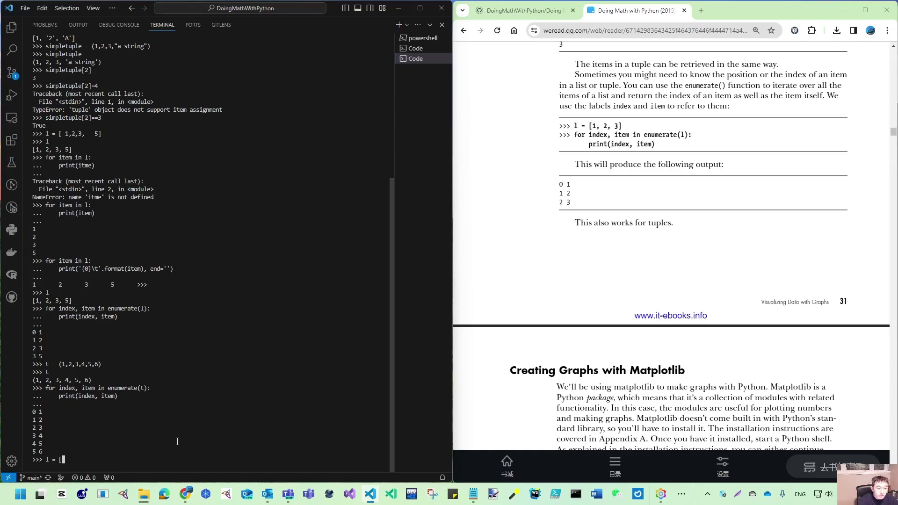
pyautogui.write('[')
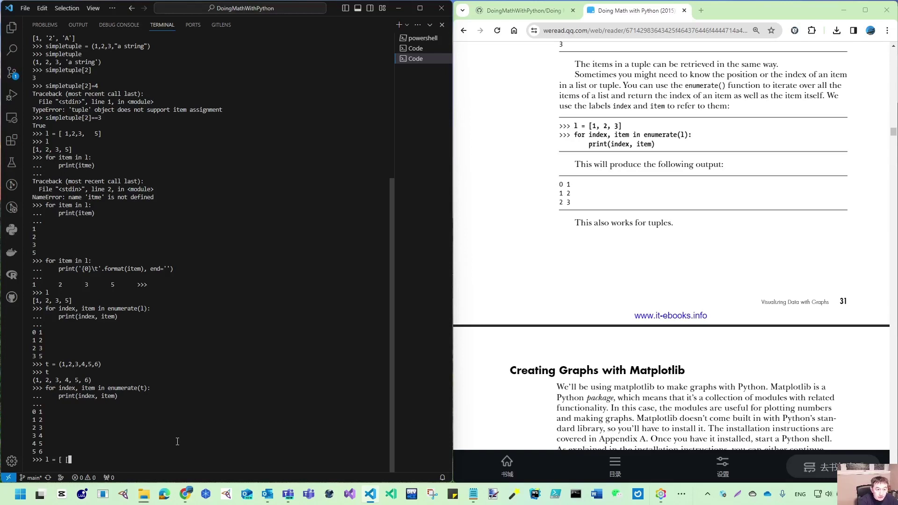
pyautogui.write('1,2], [')
pyautogui.write('2,')
pyautogui.write('3], ')
pyautogui.write('[5,3], [6,8')
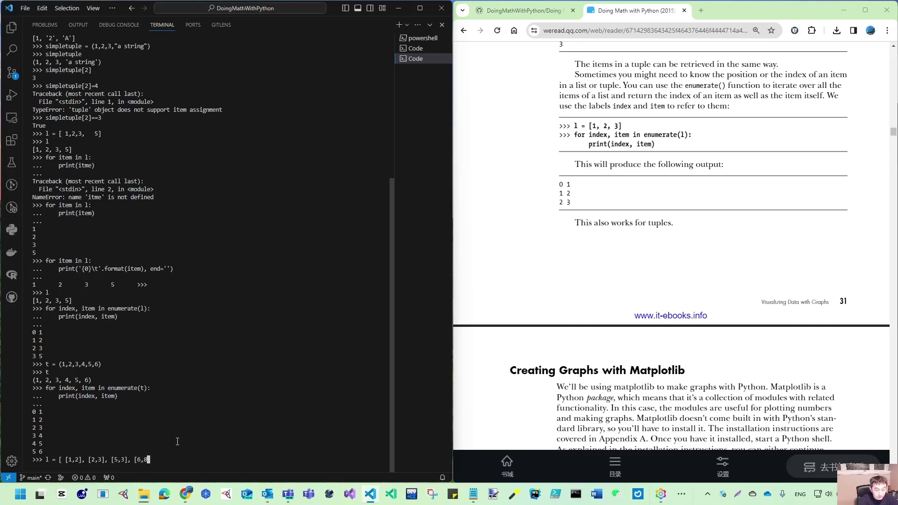
pyautogui.write('] ]')
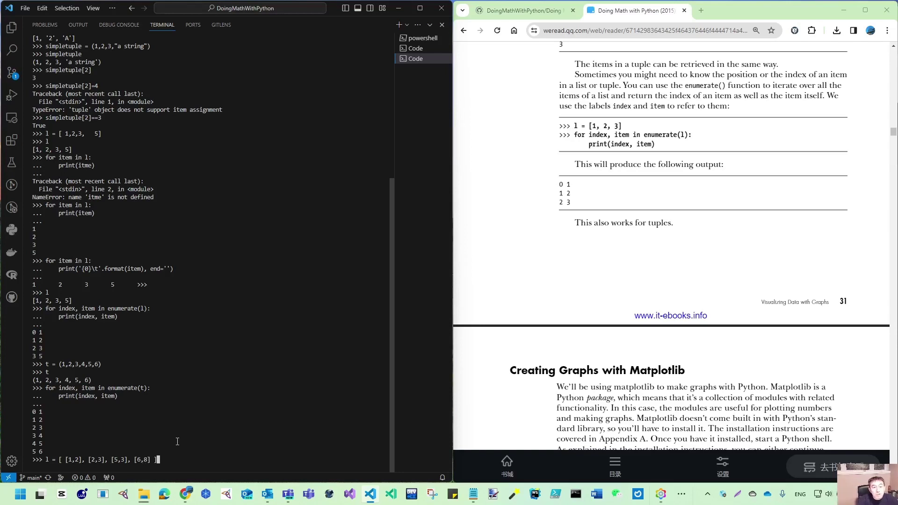
# Step: Enter and display l = [[1,2],[2,3],[5,3],[6,8]], highlight [5, 3], and evaluate l[2][0] as 5
pyautogui.press('Return')
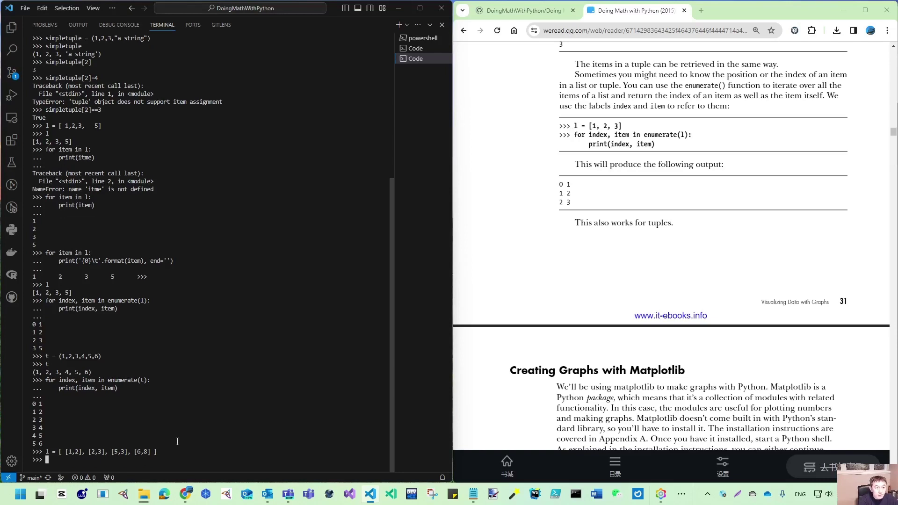
pyautogui.write('l')
pyautogui.press('Return')
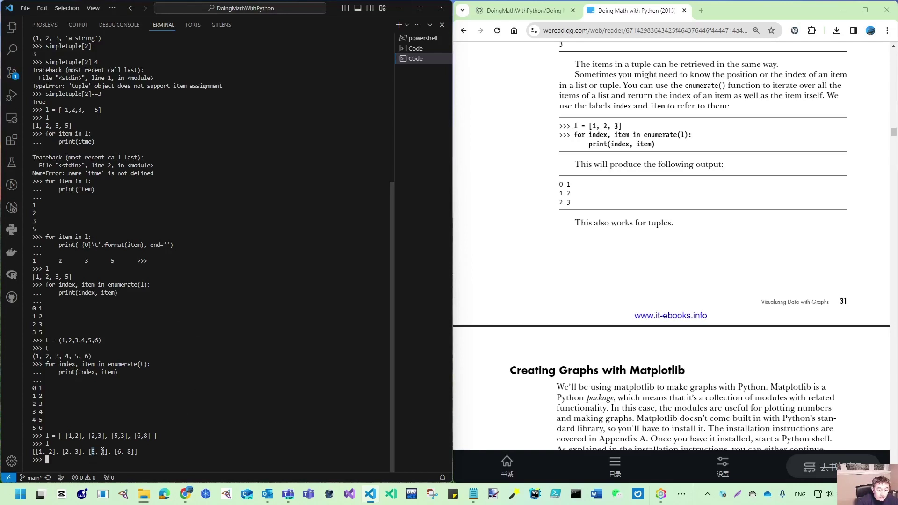
pyautogui.click(104, 451)
pyautogui.moveTo(87, 452); pyautogui.dragTo(110, 452)
pyautogui.click(91, 452)
pyautogui.doubleClick(92, 452)
pyautogui.write('l[')
pyautogui.write('2][')
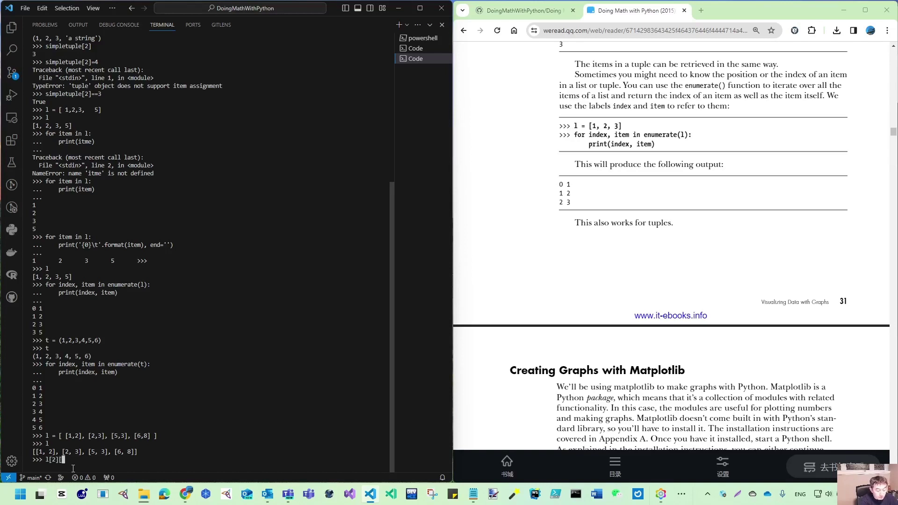
pyautogui.write('0]')
pyautogui.press('Return')
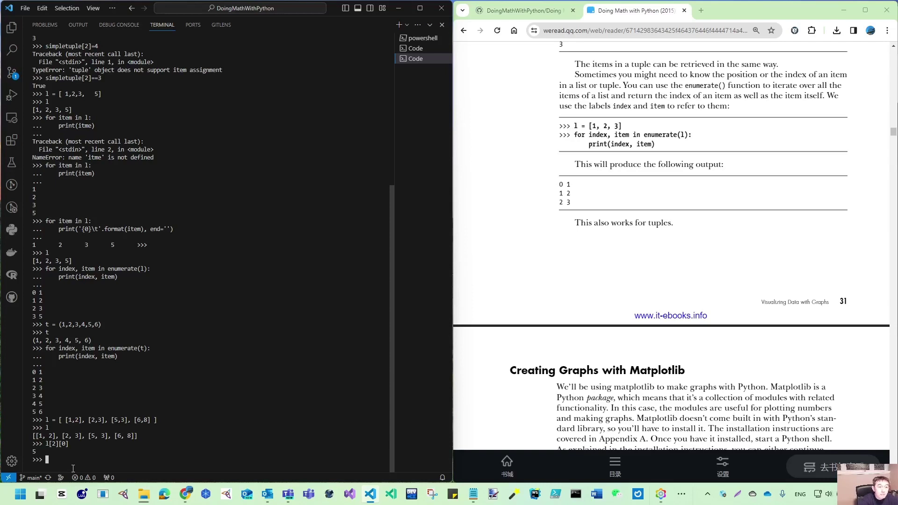
pyautogui.write('for index, item in enum')
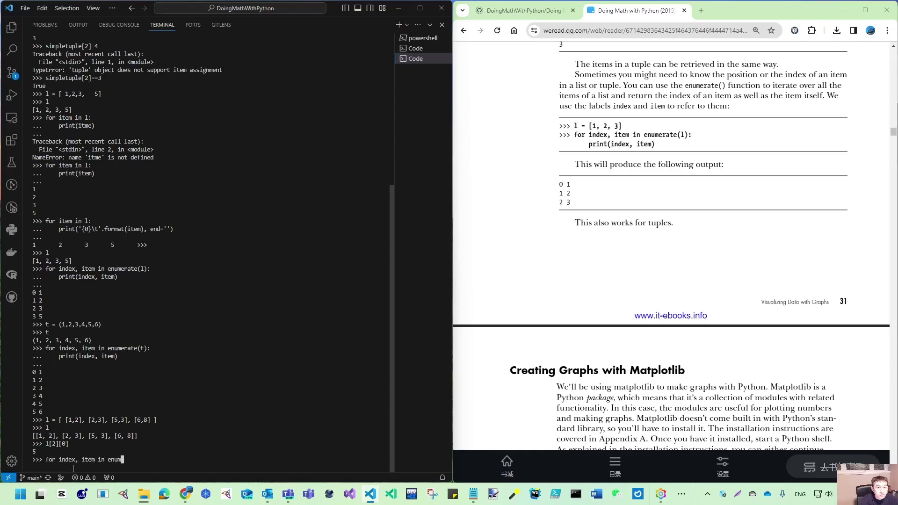
pyautogui.write('erate(l):')
# Step: Run for index, item in enumerate(l): print(index, item), printing 0 [1, 2] through 3 [6, 8]
pyautogui.press('Return')
pyautogui.write('print(index,item)')
pyautogui.press('Return')
pyautogui.press('Return')
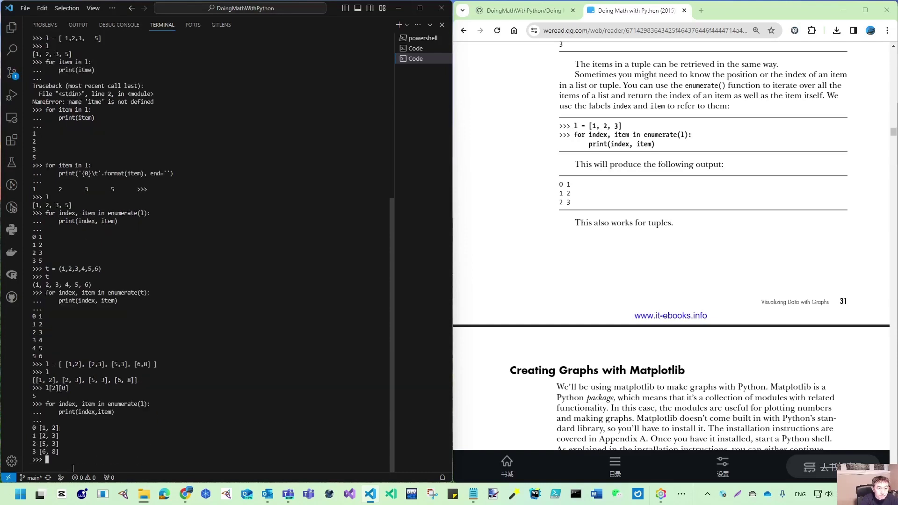